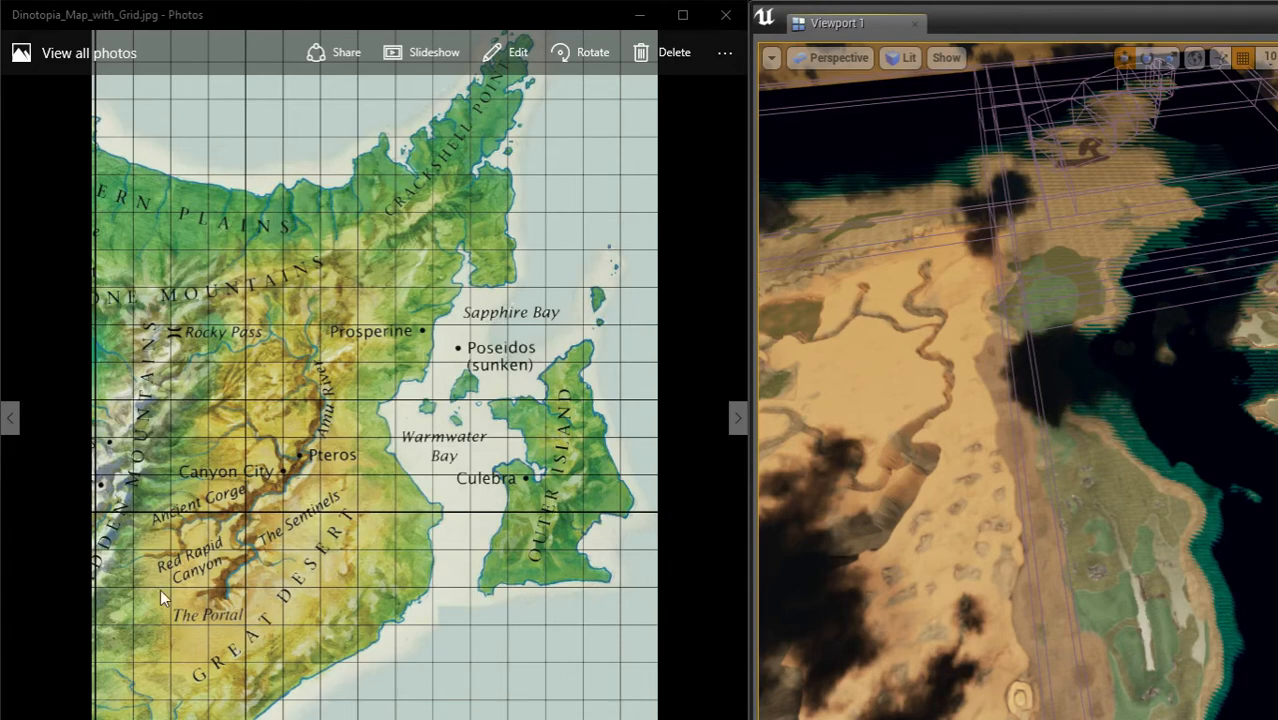
Step: Examine the grassy island's rocky hills and the teal inlet beside the dirt path
{"action": "right_click_drag", "start_coordinate": [1077, 466], "coordinate": [1020, 434]}
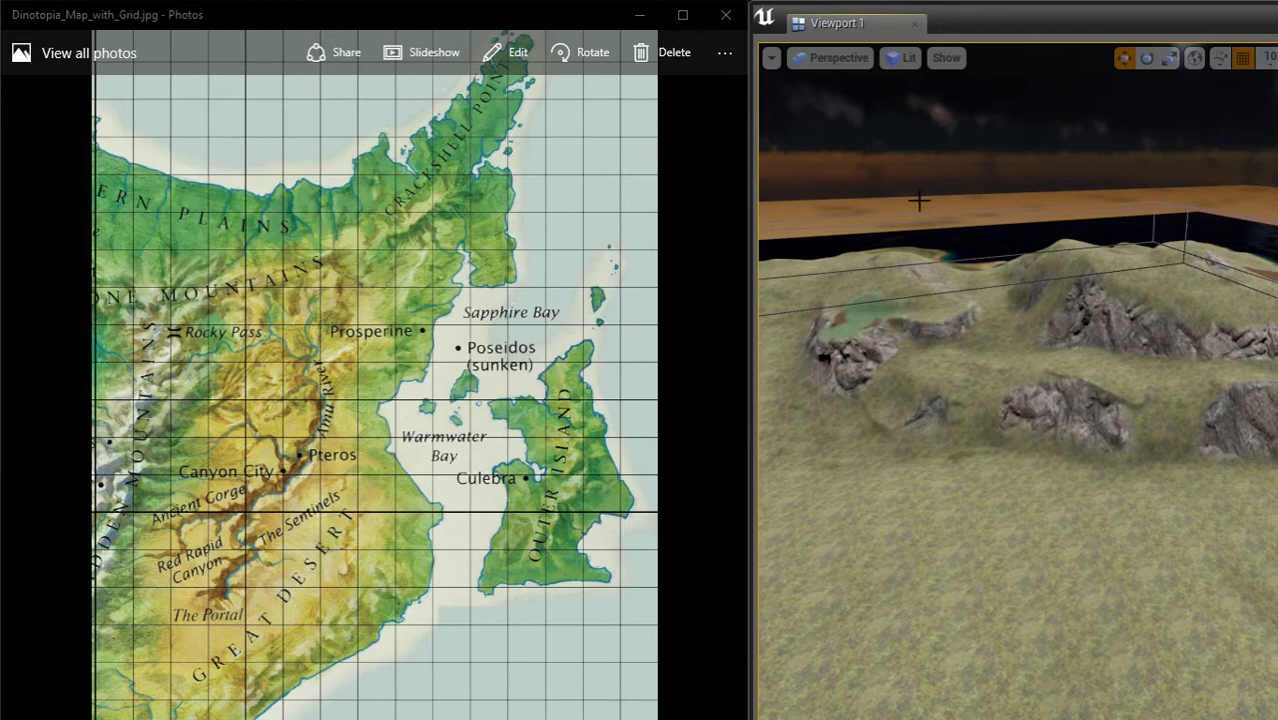
{"action": "key", "text": "w"}
{"action": "mouse_move", "coordinate": [884, 226]}
{"action": "right_mouse_down"}
{"action": "mouse_move", "coordinate": [910, 231]}
{"action": "mouse_move", "coordinate": [944, 136]}
{"action": "mouse_move", "coordinate": [897, 143]}
{"action": "mouse_move", "coordinate": [888, 218]}
{"action": "right_mouse_up"}
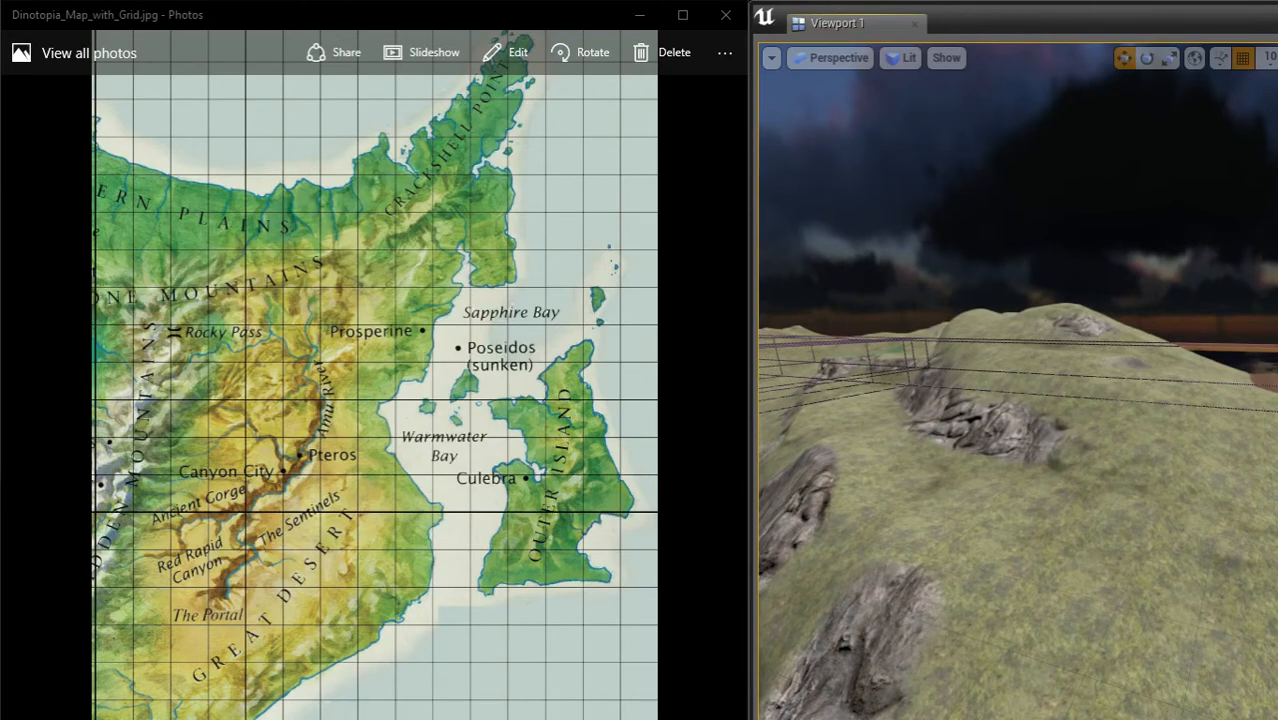
{"action": "right_click_drag", "start_coordinate": [1027, 392], "coordinate": [980, 314]}
{"action": "right_click_drag", "start_coordinate": [1245, 514], "coordinate": [1271, 512]}
{"action": "right_click_drag", "start_coordinate": [1130, 430], "coordinate": [1212, 489]}
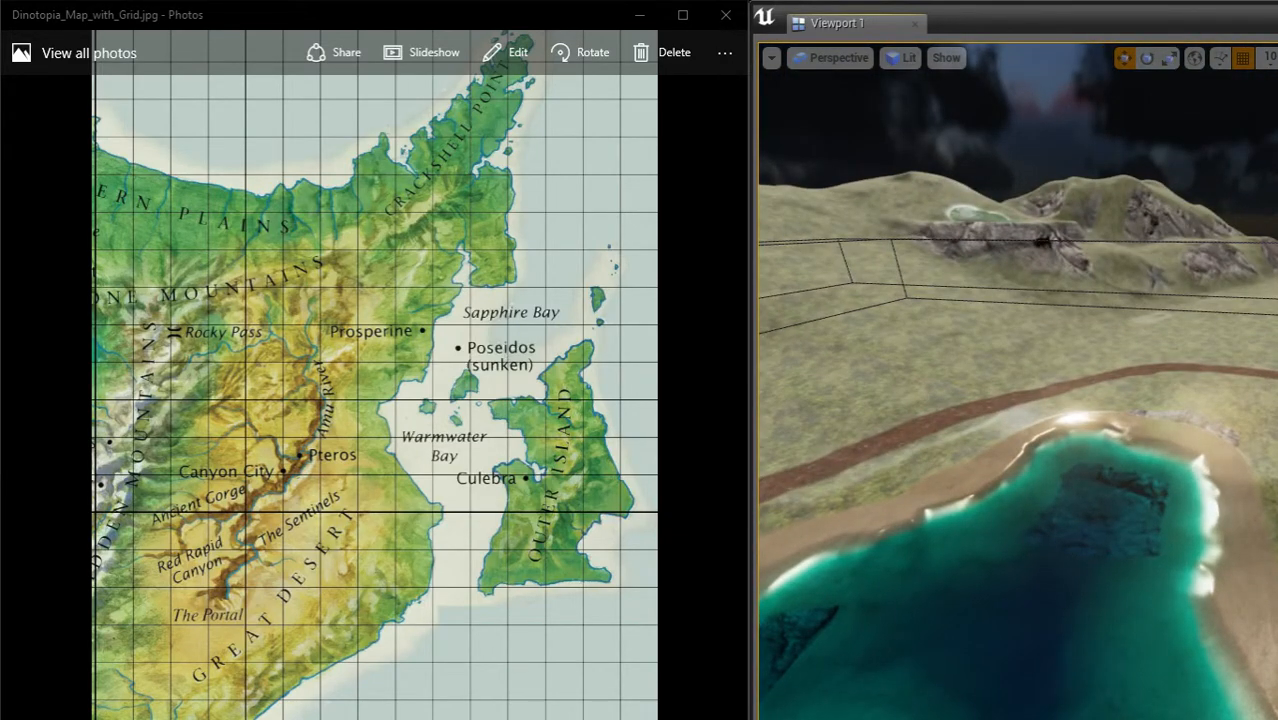
{"action": "right_click_drag", "start_coordinate": [1180, 480], "coordinate": [921, 494]}
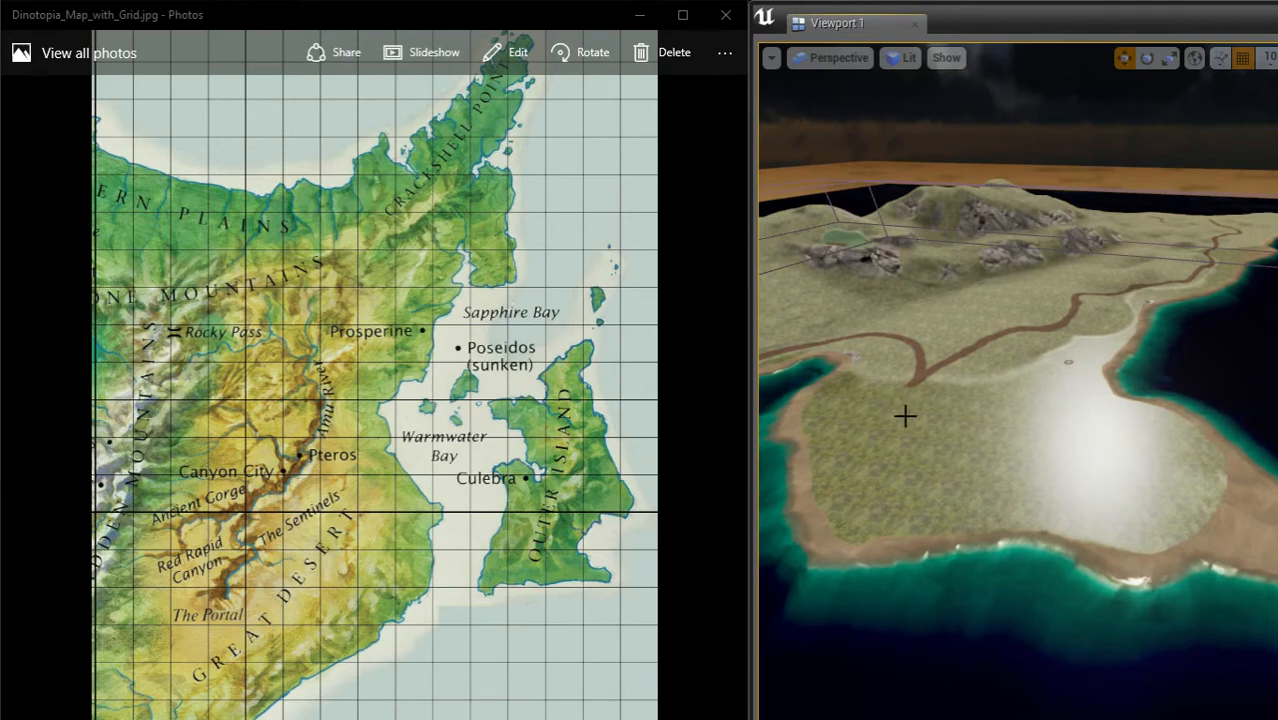
Step: Inspect the grassy island's coastline, river mouth and winding dirt paths from several angles
{"action": "right_click_drag", "start_coordinate": [978, 416], "coordinate": [812, 428]}
{"action": "right_click_drag", "start_coordinate": [1221, 451], "coordinate": [1160, 450]}
{"action": "right_click_drag", "start_coordinate": [980, 440], "coordinate": [998, 396]}
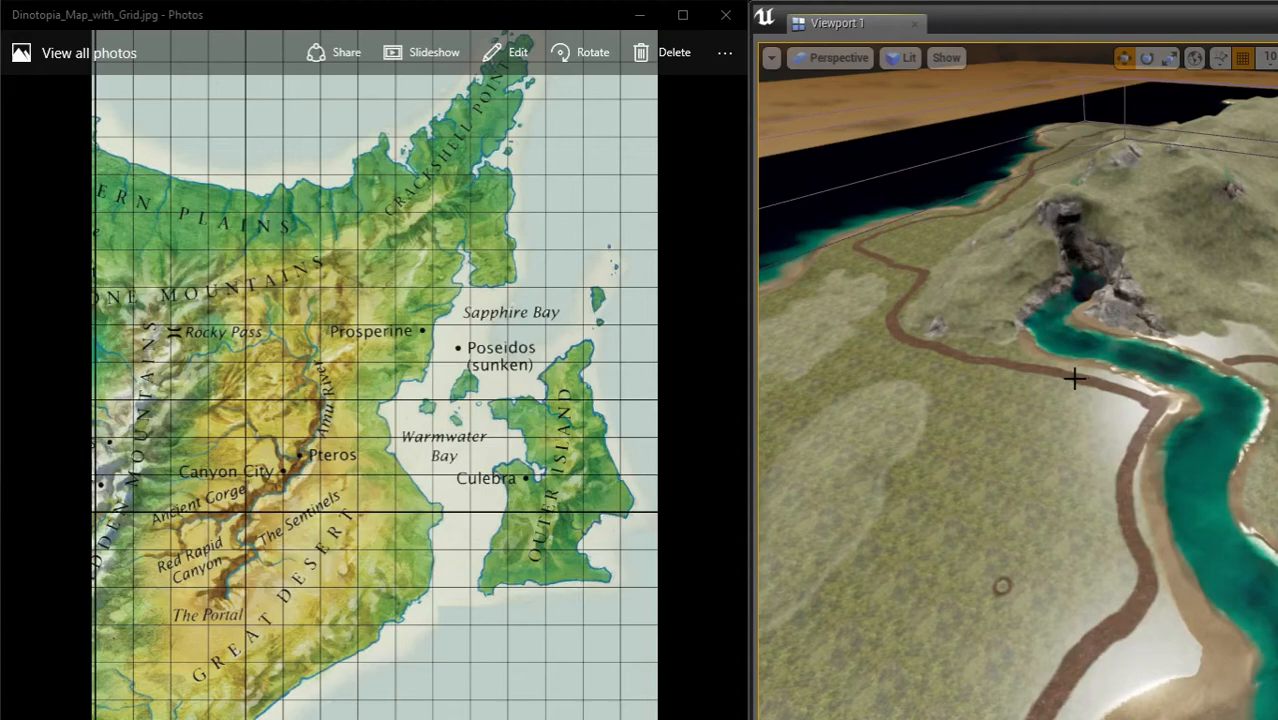
{"action": "right_click_drag", "start_coordinate": [1063, 367], "coordinate": [984, 314]}
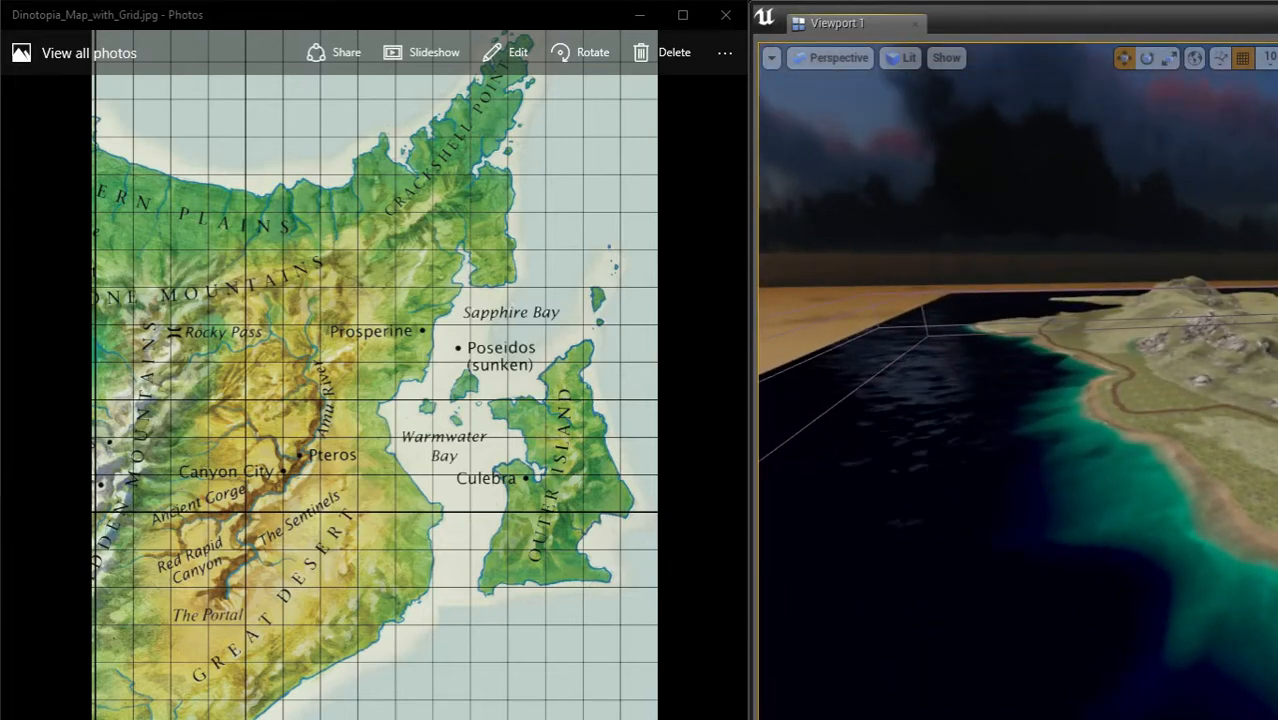
{"action": "right_click_drag", "start_coordinate": [1000, 360], "coordinate": [1000, 312]}
{"action": "right_click_drag", "start_coordinate": [1010, 390], "coordinate": [922, 364]}
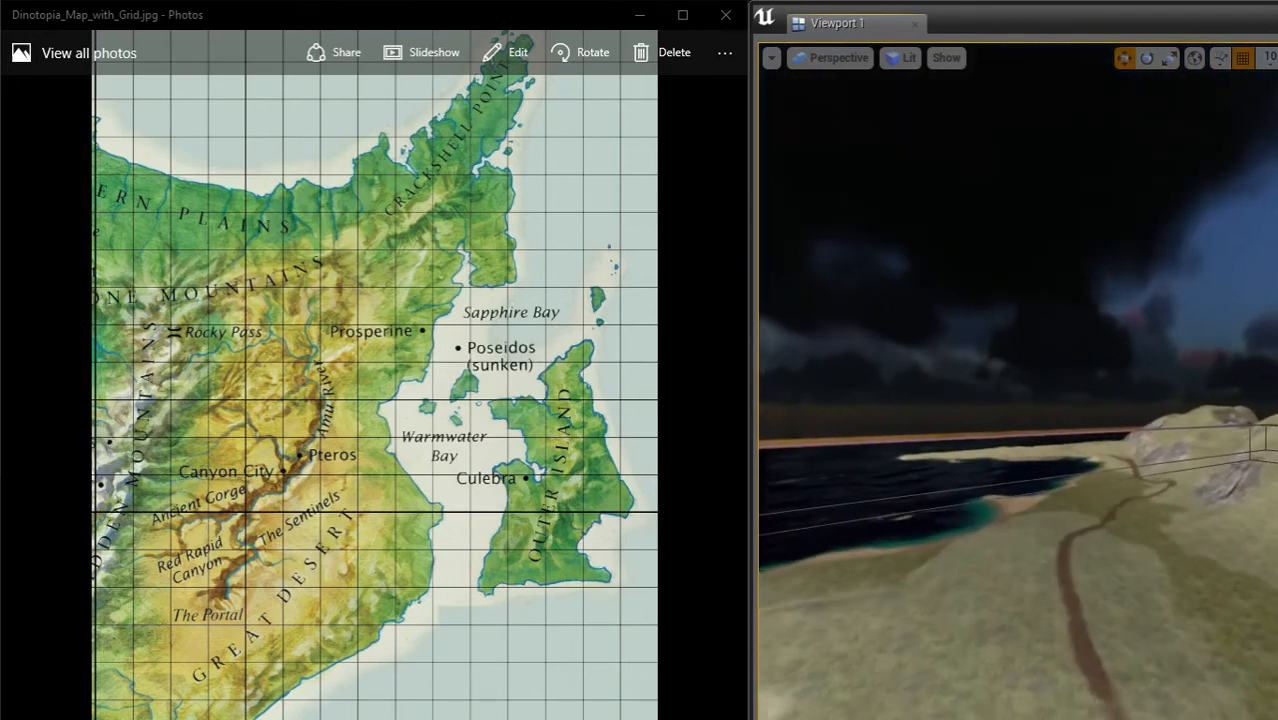
{"action": "right_click_drag", "start_coordinate": [1018, 380], "coordinate": [1220, 455]}
{"action": "right_click_drag", "start_coordinate": [1151, 379], "coordinate": [1040, 382]}
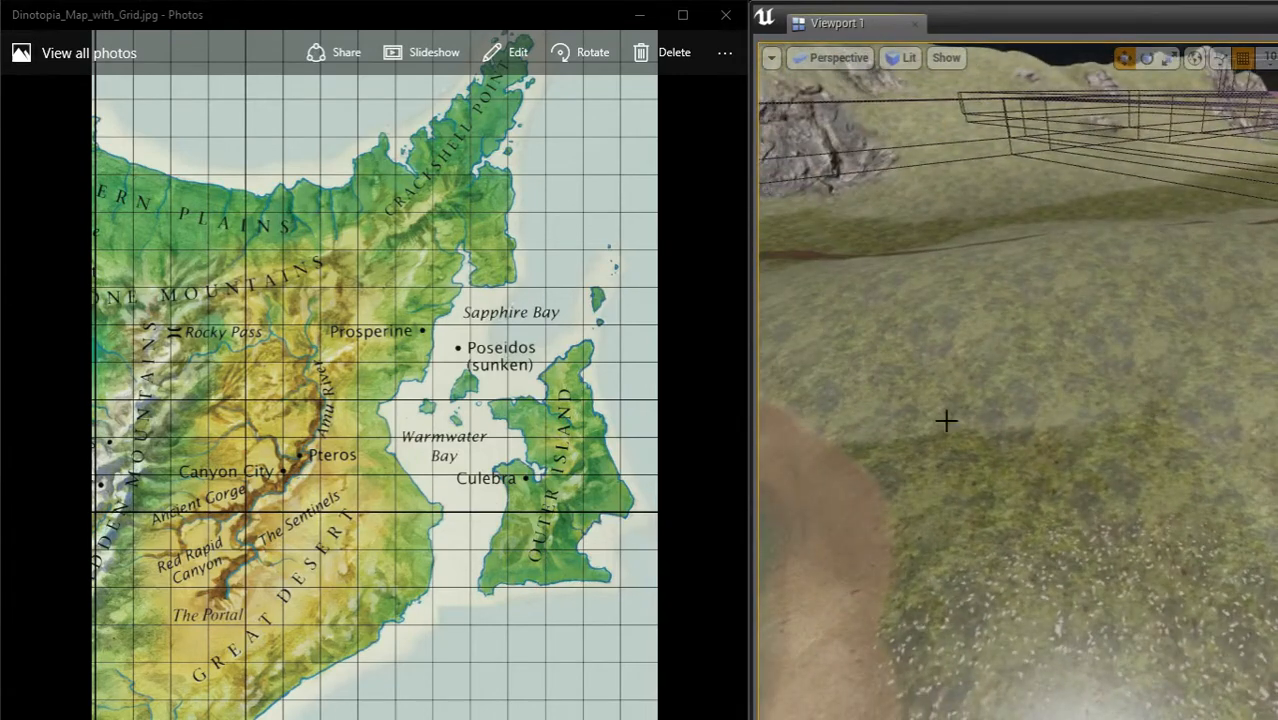
Step: Look over the small offshore islands, including the one with a sandy cove and painted green patch
{"action": "right_click_drag", "start_coordinate": [897, 450], "coordinate": [884, 368]}
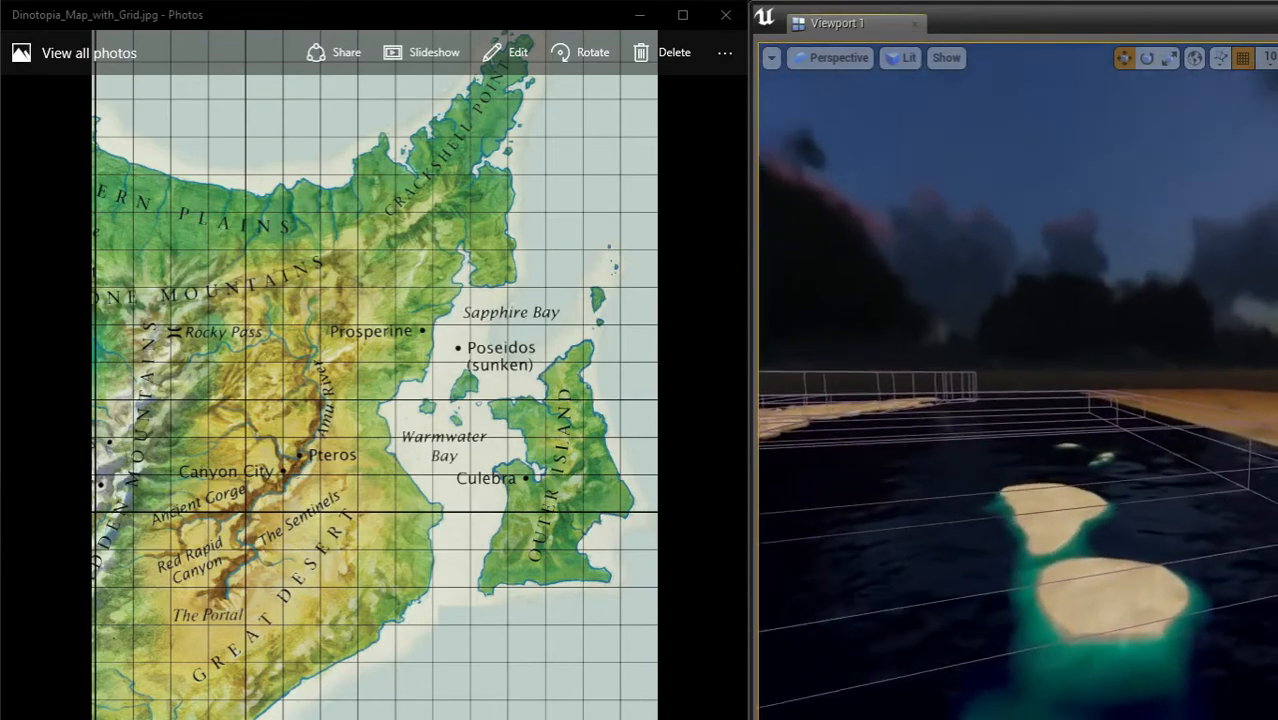
{"action": "right_click_drag", "start_coordinate": [1000, 380], "coordinate": [1084, 414]}
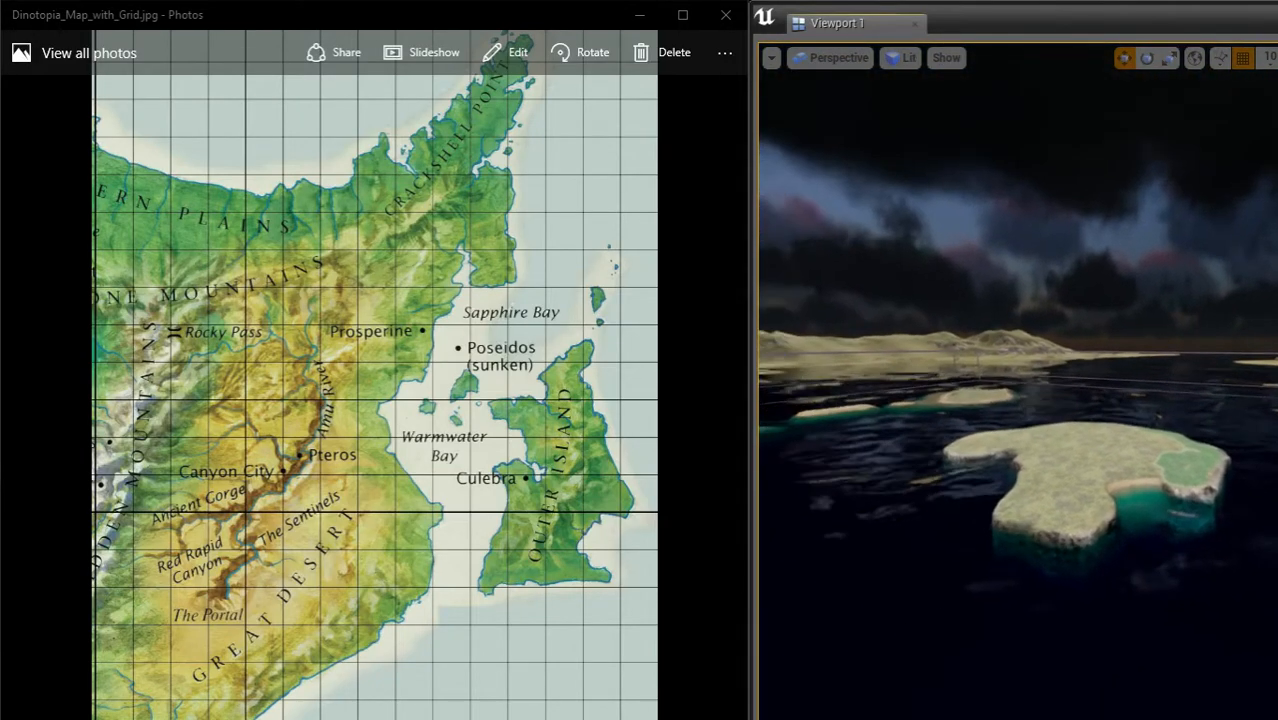
{"action": "right_click_drag", "start_coordinate": [1084, 414], "coordinate": [1030, 434]}
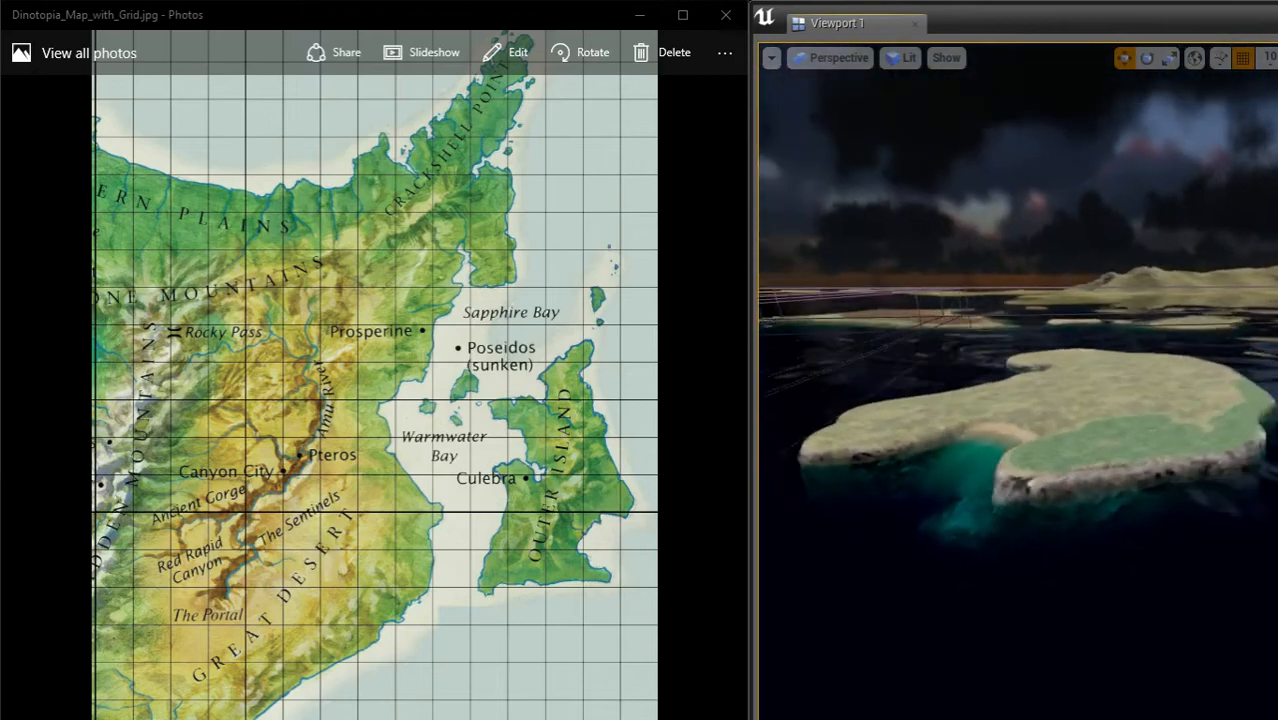
{"action": "mouse_move", "coordinate": [1134, 467]}
{"action": "right_mouse_down"}
{"action": "mouse_move", "coordinate": [1150, 466]}
{"action": "mouse_move", "coordinate": [1124, 460]}
{"action": "mouse_move", "coordinate": [1134, 467]}
{"action": "right_mouse_up"}
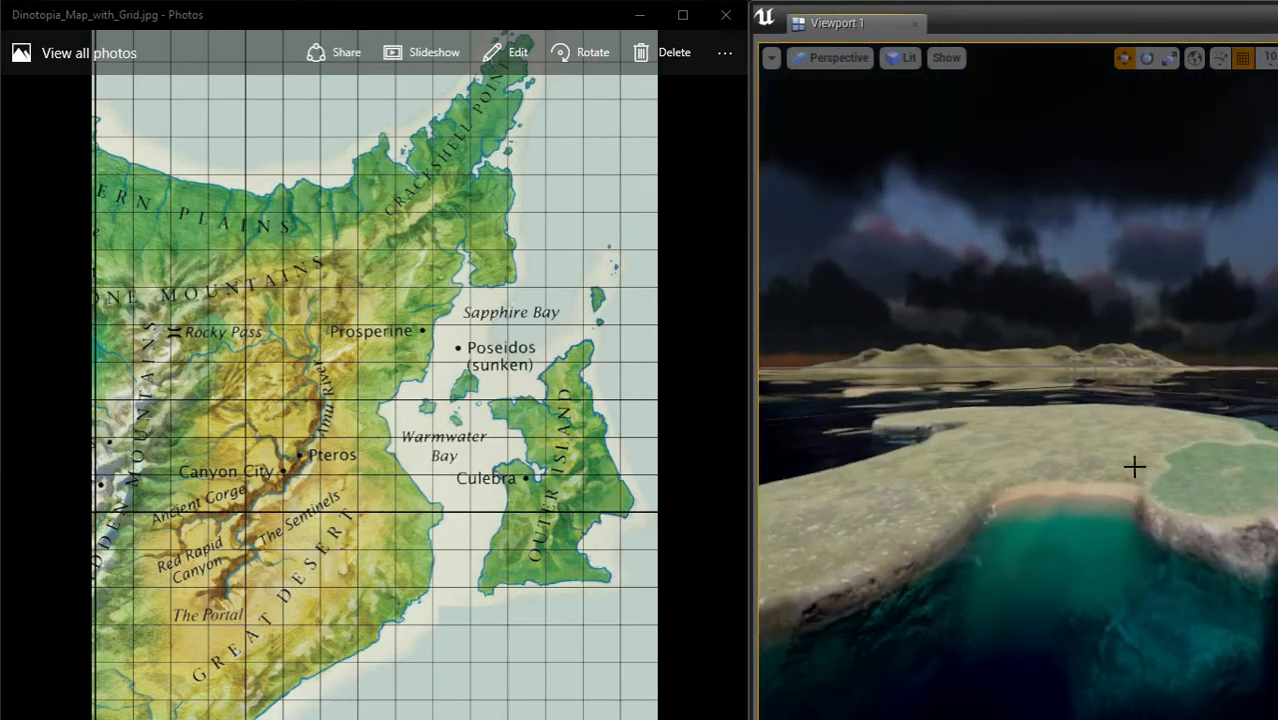
{"action": "right_click_drag", "start_coordinate": [1072, 551], "coordinate": [1076, 580]}
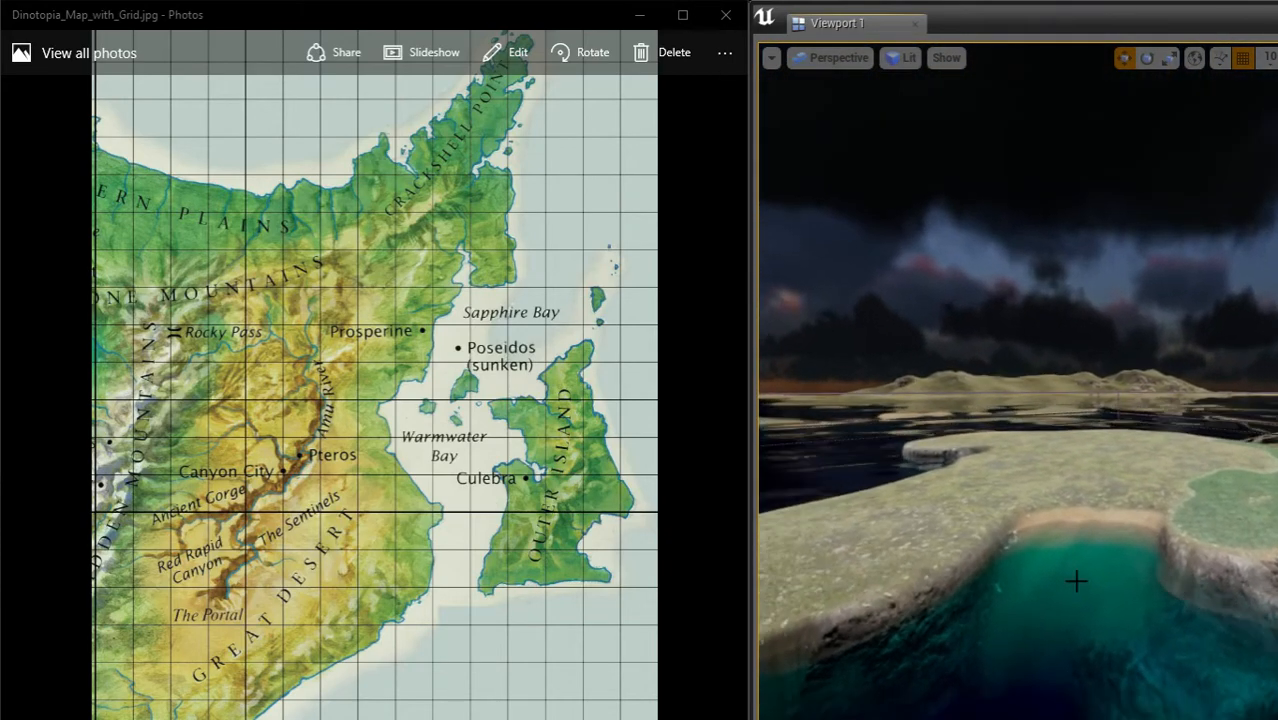
Step: Survey the mainland's green coast and the brown transition strip bordering the desert
{"action": "right_click_drag", "start_coordinate": [1118, 405], "coordinate": [1030, 462]}
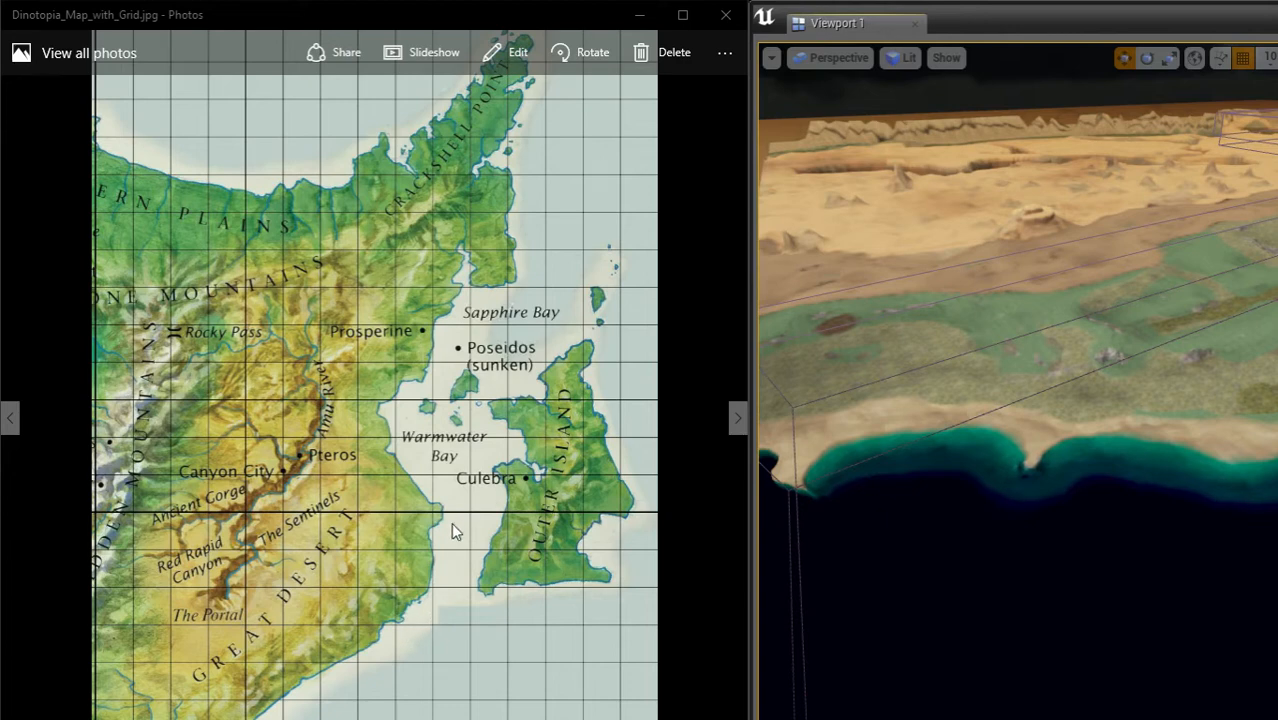
{"action": "mouse_move", "coordinate": [1012, 358]}
{"action": "right_mouse_down"}
{"action": "mouse_move", "coordinate": [1038, 346]}
{"action": "mouse_move", "coordinate": [1082, 362]}
{"action": "mouse_move", "coordinate": [1029, 349]}
{"action": "right_mouse_up"}
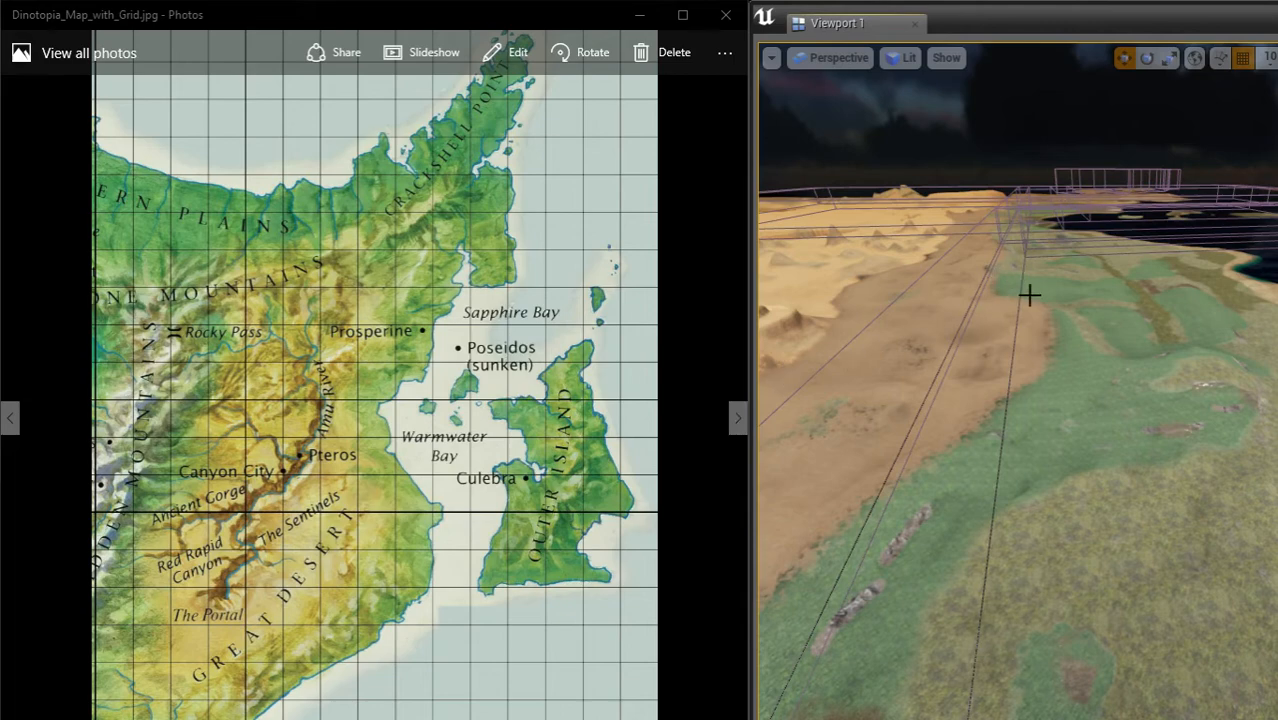
{"action": "right_click_drag", "start_coordinate": [1135, 413], "coordinate": [1115, 390]}
{"action": "right_click_drag", "start_coordinate": [1018, 380], "coordinate": [986, 280]}
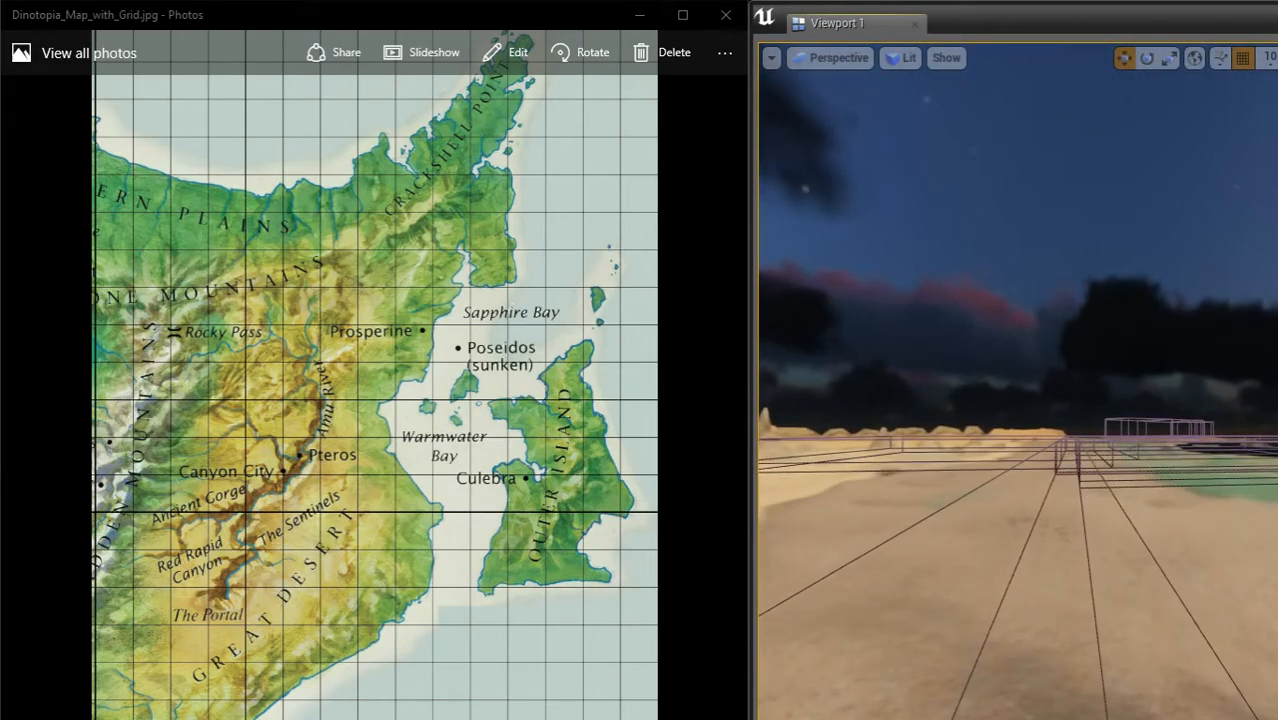
{"action": "right_click_drag", "start_coordinate": [1116, 553], "coordinate": [978, 556]}
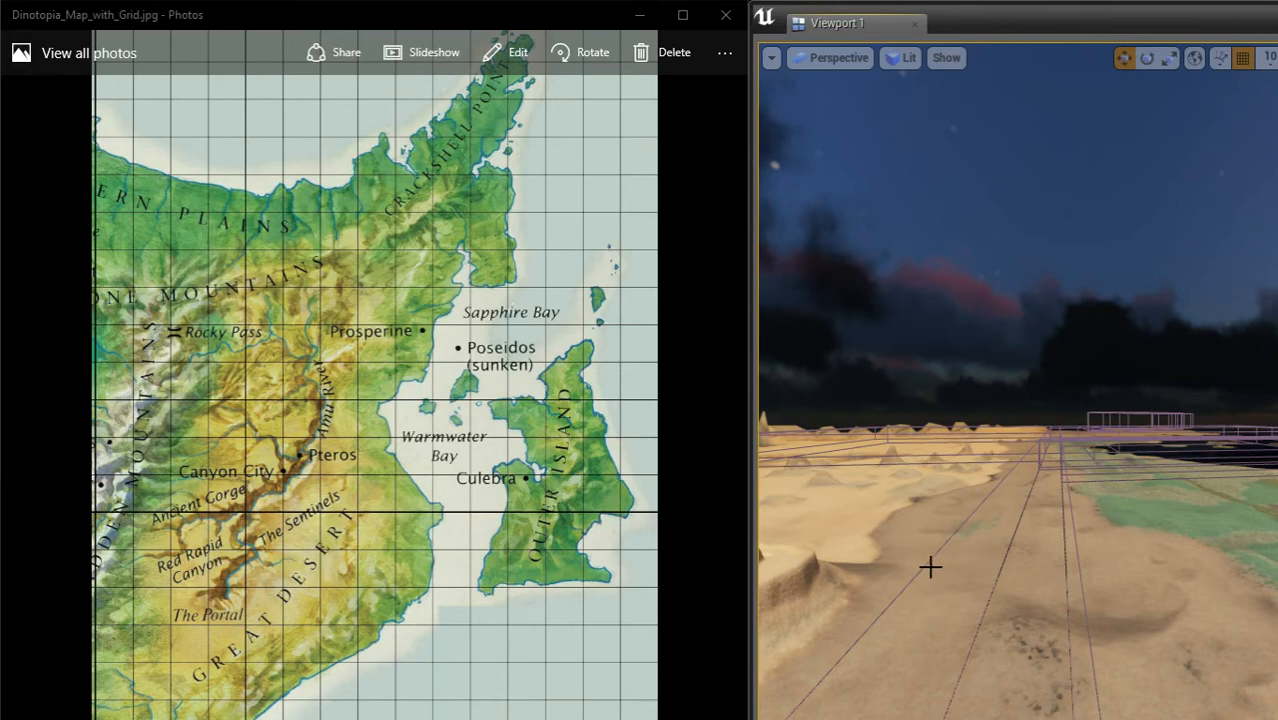
{"action": "right_click_drag", "start_coordinate": [930, 567], "coordinate": [1003, 505]}
{"action": "key", "text": "w"}
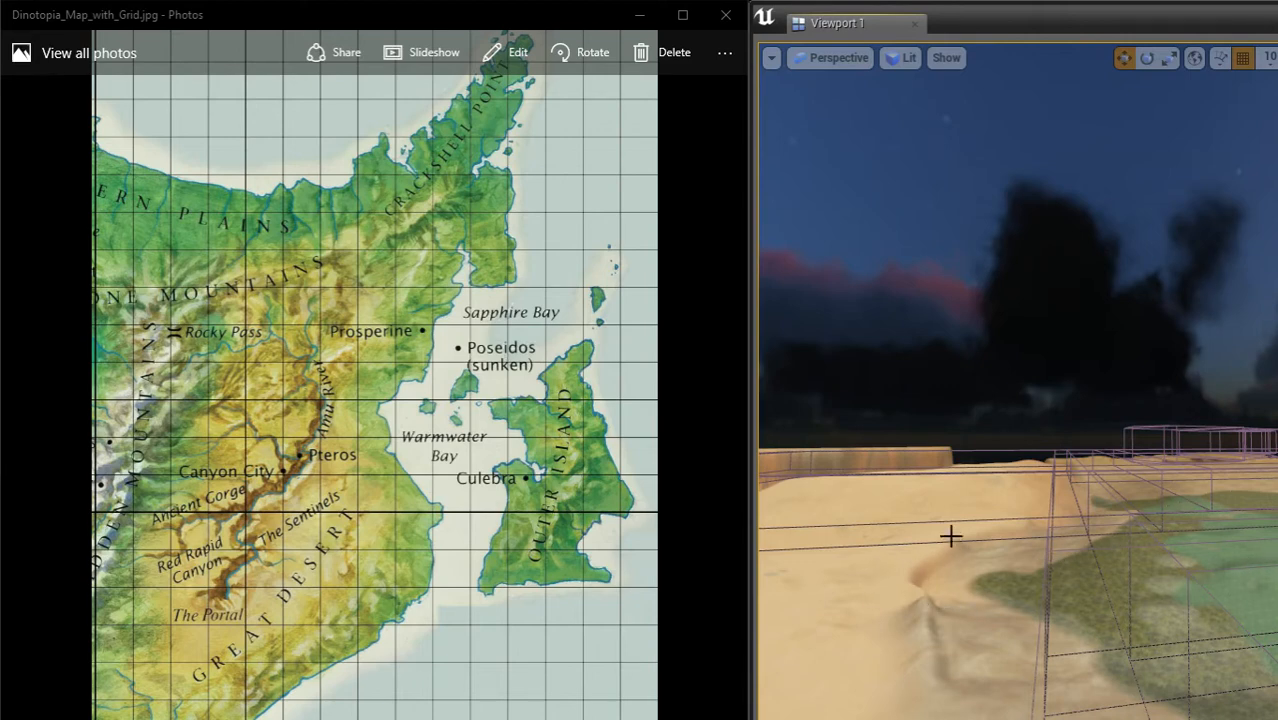
Step: Inspect the unpainted sandy peninsula, its inlet and the large R marked on the terrain
{"action": "right_click_drag", "start_coordinate": [951, 536], "coordinate": [958, 504]}
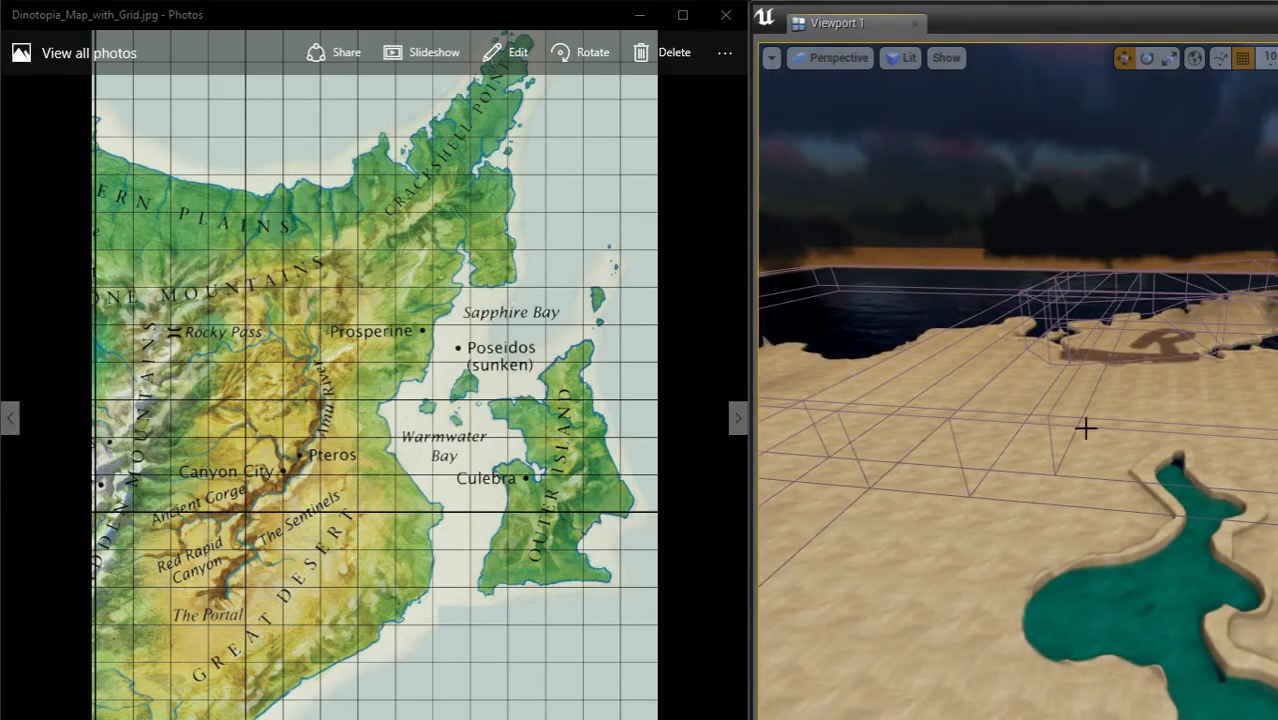
{"action": "right_click_drag", "start_coordinate": [1030, 474], "coordinate": [1000, 432]}
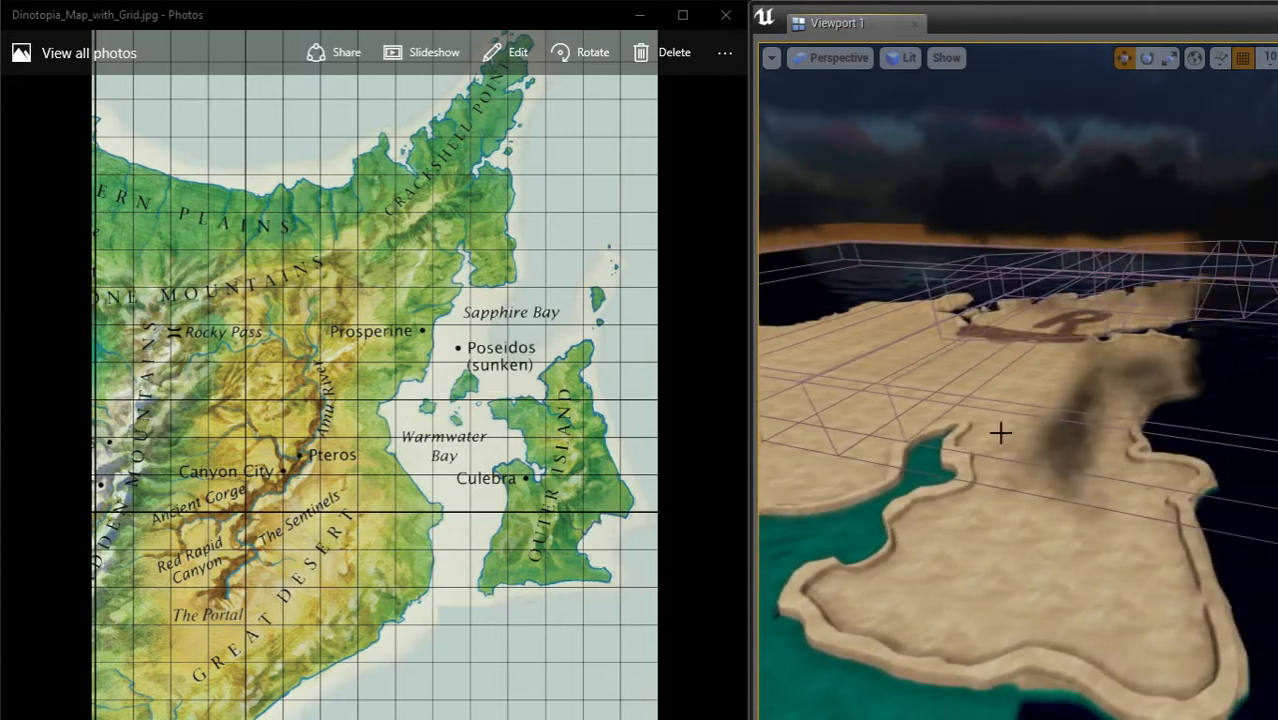
{"action": "right_click_drag", "start_coordinate": [1073, 477], "coordinate": [1174, 450]}
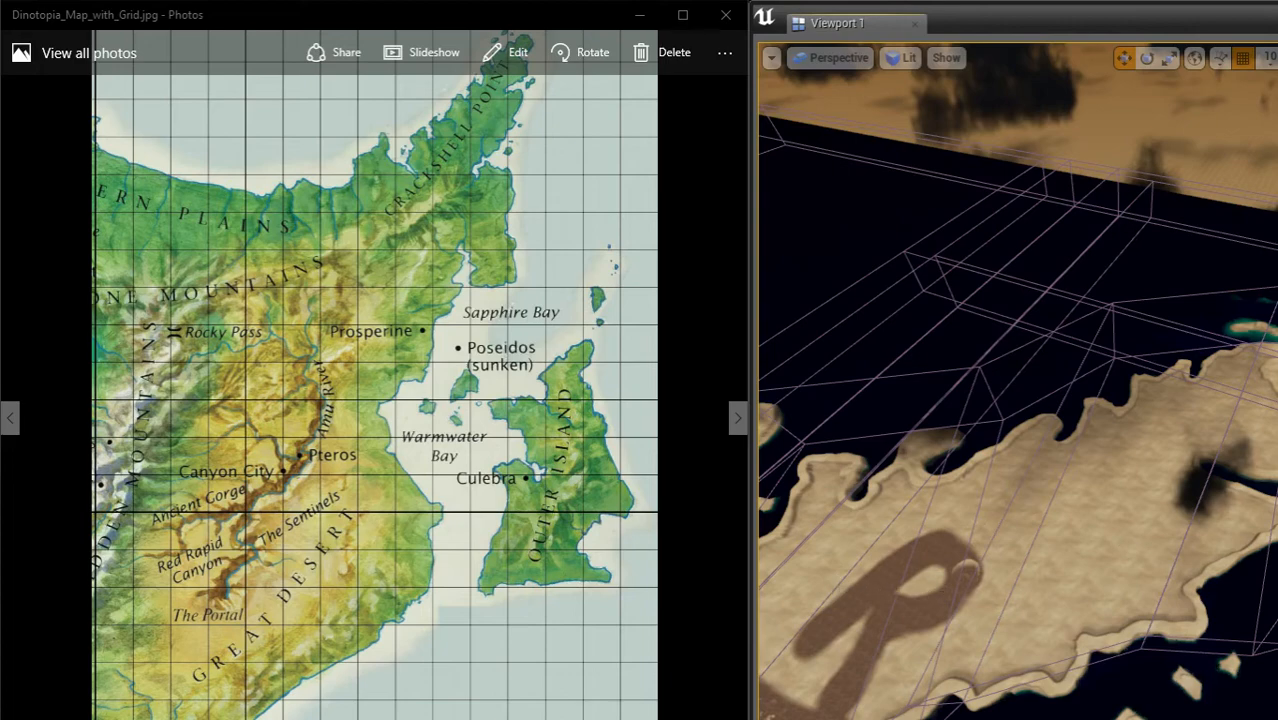
{"action": "right_click_drag", "start_coordinate": [1174, 450], "coordinate": [1158, 428]}
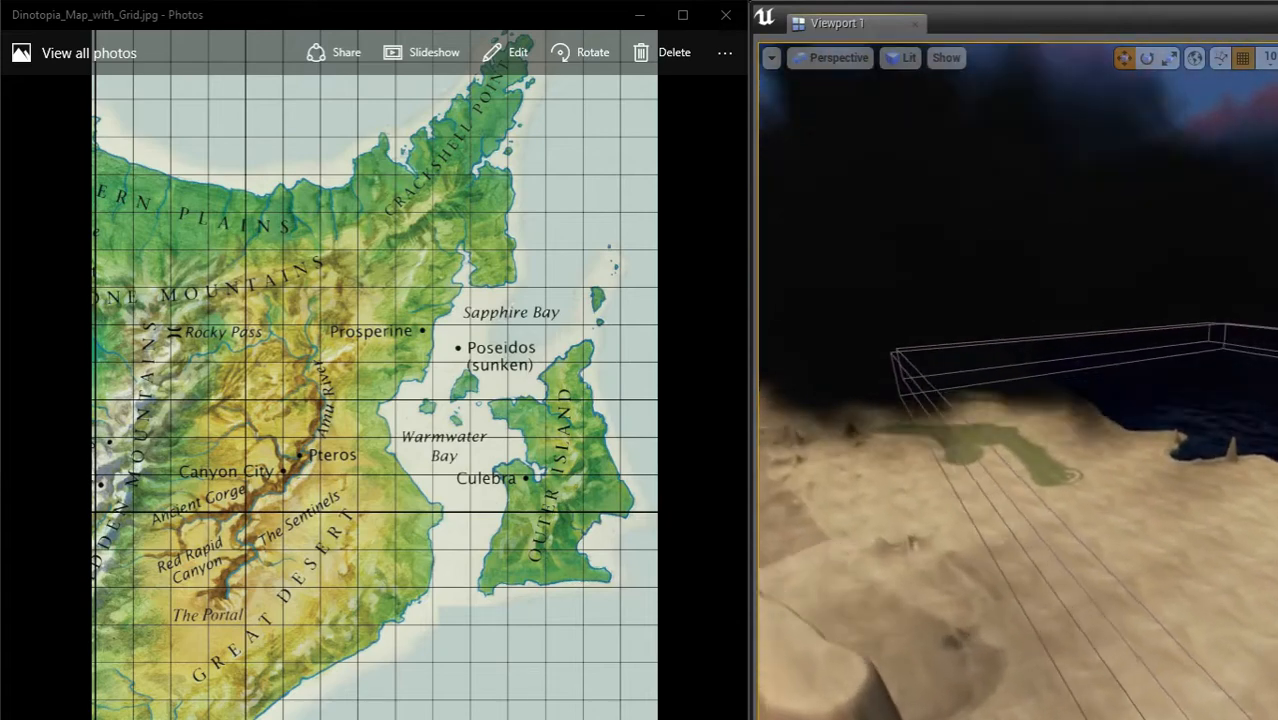
Step: Examine the steep cliff walls and tall rock spires along the desert's edge
{"action": "right_click_drag", "start_coordinate": [1158, 428], "coordinate": [1173, 355]}
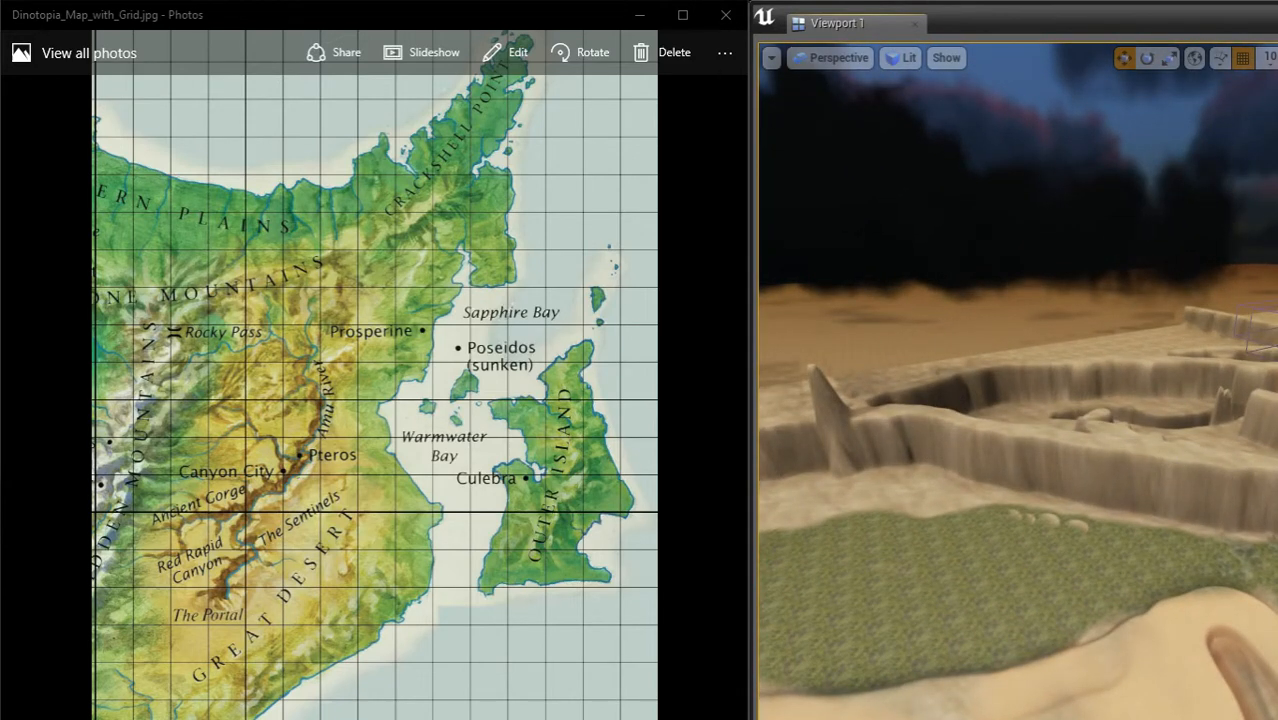
{"action": "right_click_drag", "start_coordinate": [1173, 355], "coordinate": [1116, 327]}
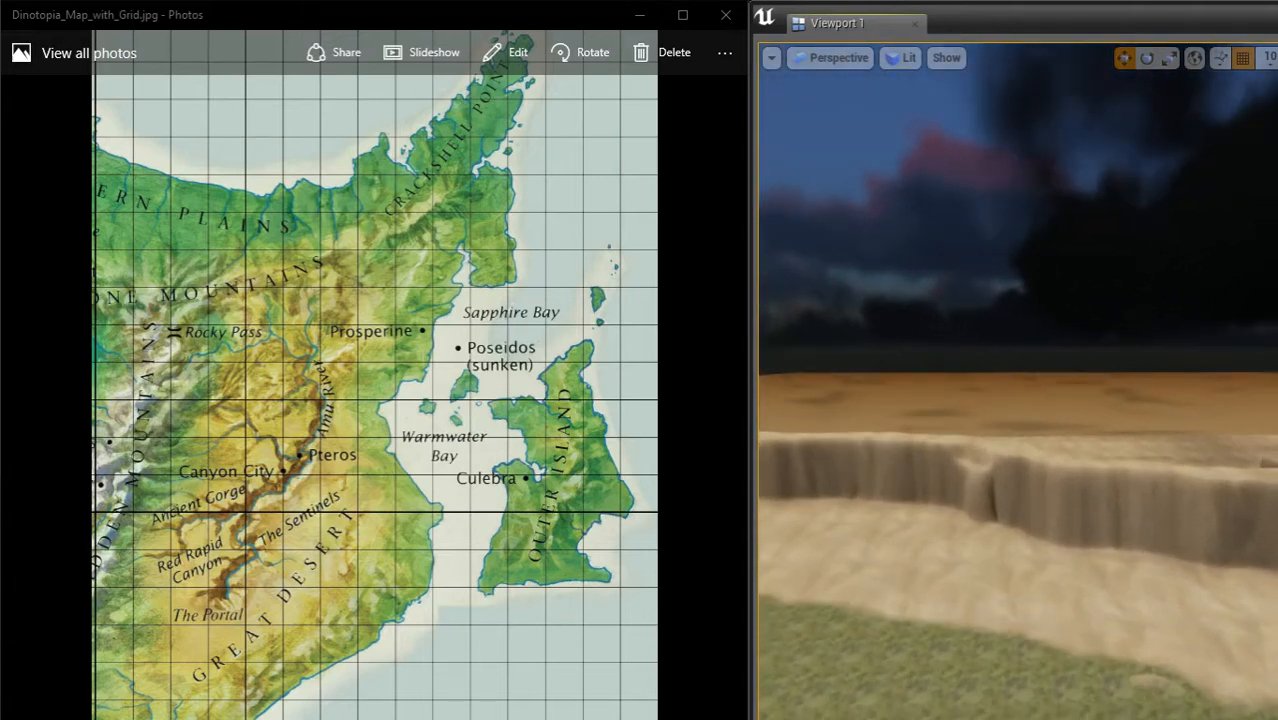
{"action": "right_click_drag", "start_coordinate": [1229, 485], "coordinate": [1275, 484]}
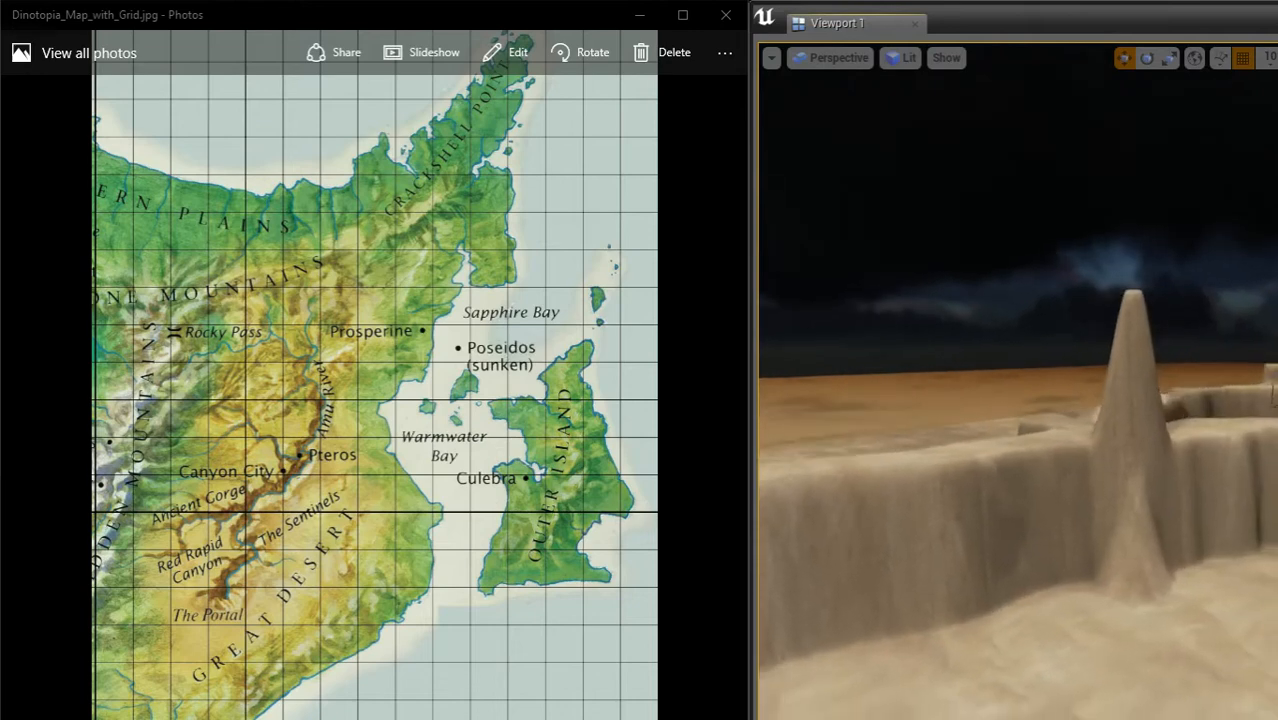
{"action": "right_click_drag", "start_coordinate": [1273, 392], "coordinate": [1132, 495]}
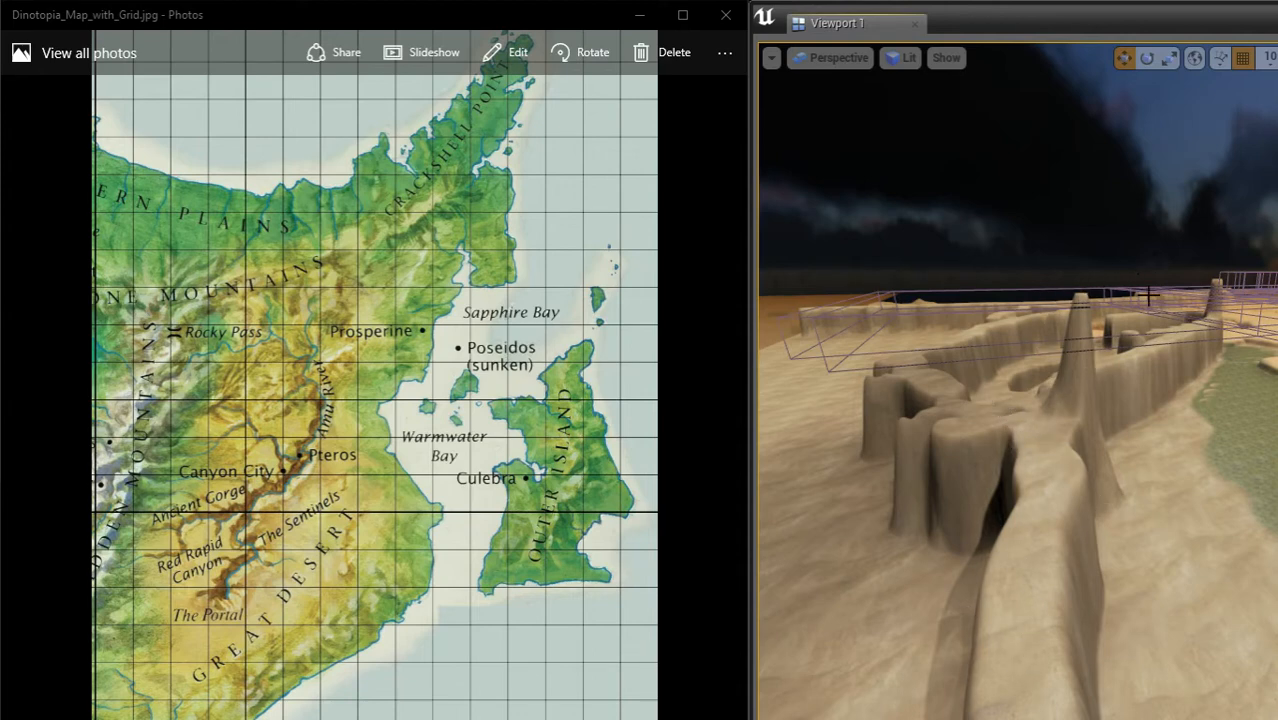
{"action": "right_click_drag", "start_coordinate": [1018, 380], "coordinate": [1078, 368]}
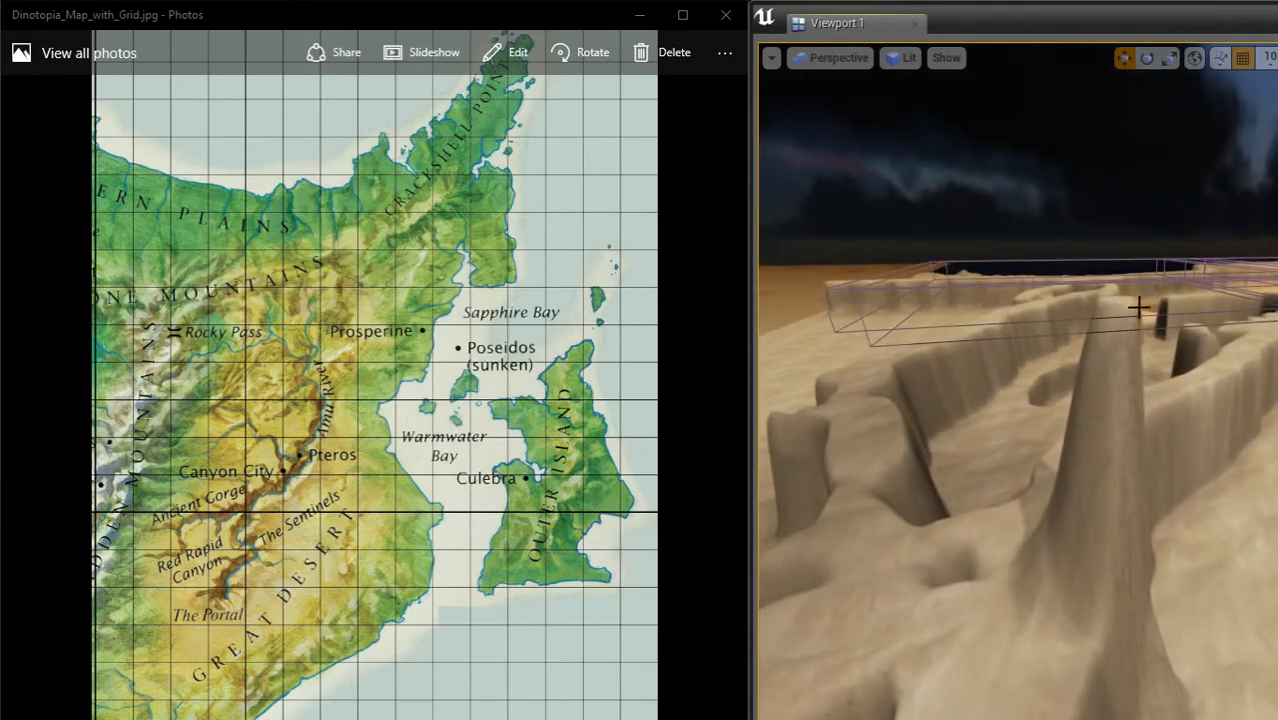
{"action": "right_click_drag", "start_coordinate": [1109, 320], "coordinate": [1145, 337]}
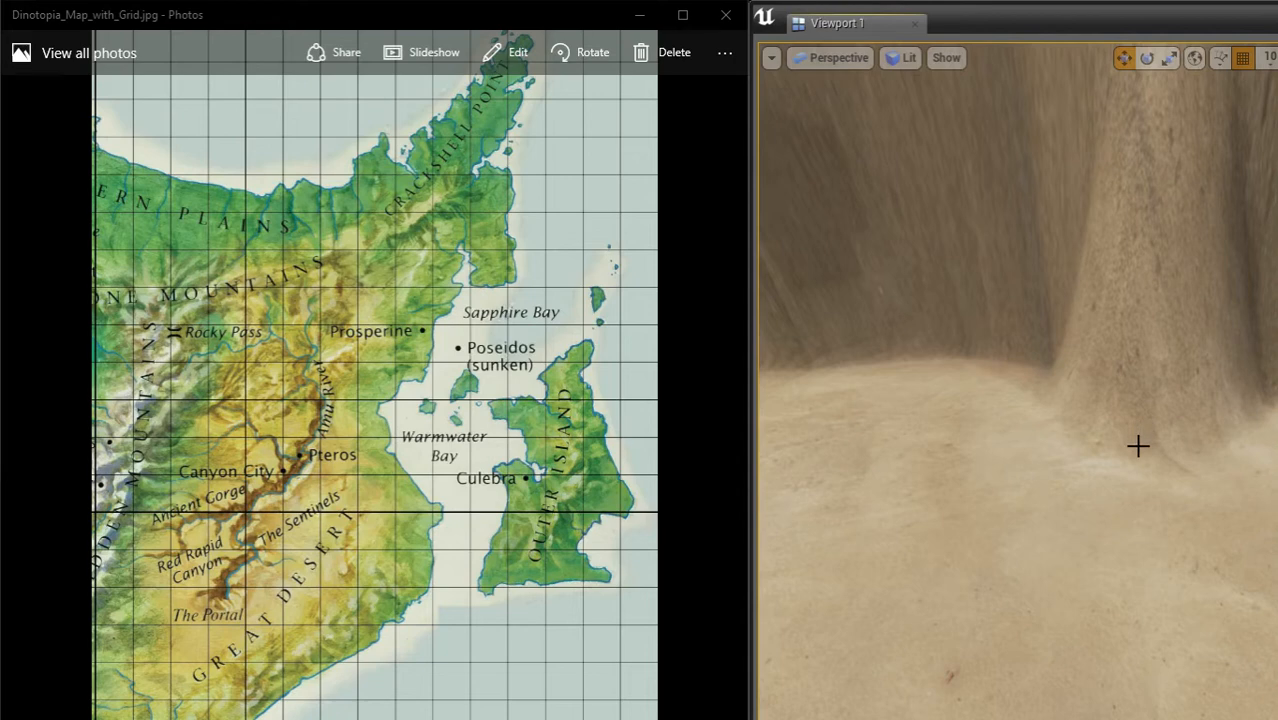
{"action": "right_click_drag", "start_coordinate": [1128, 406], "coordinate": [1072, 489]}
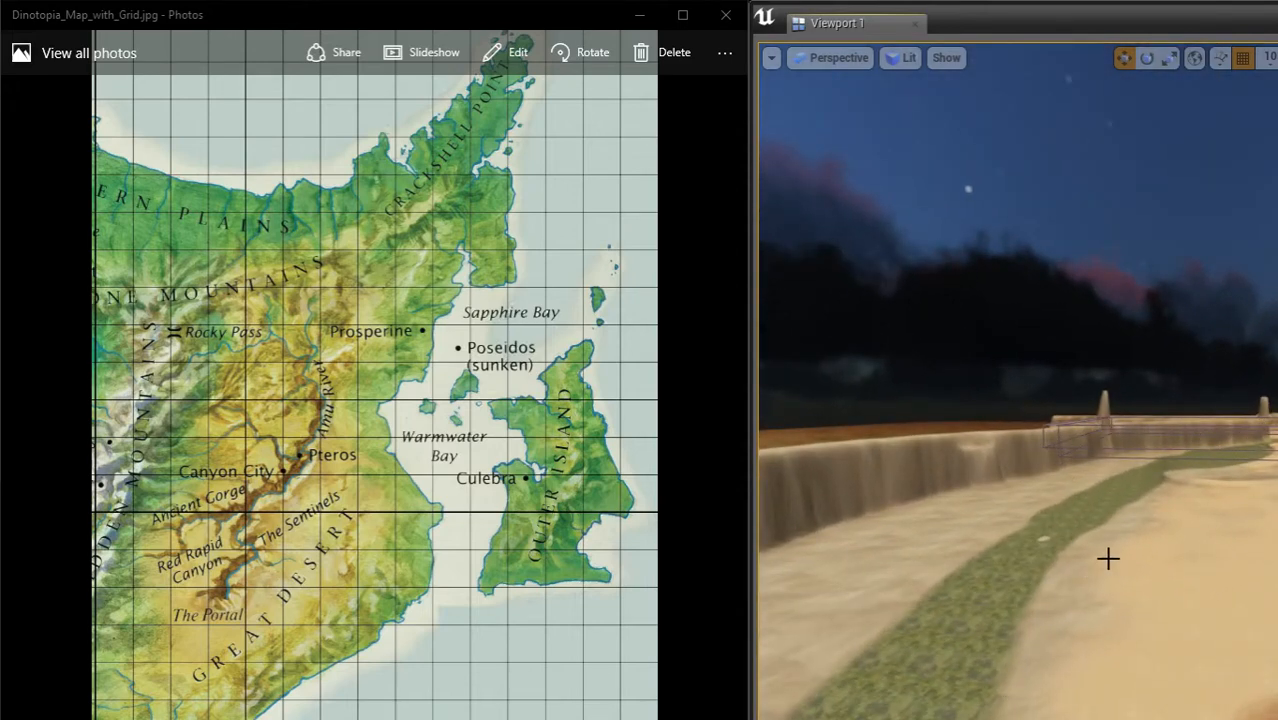
Step: Follow the green strip below the cliffs and view the desert canyon from its rim
{"action": "right_click_drag", "start_coordinate": [1081, 544], "coordinate": [1106, 517]}
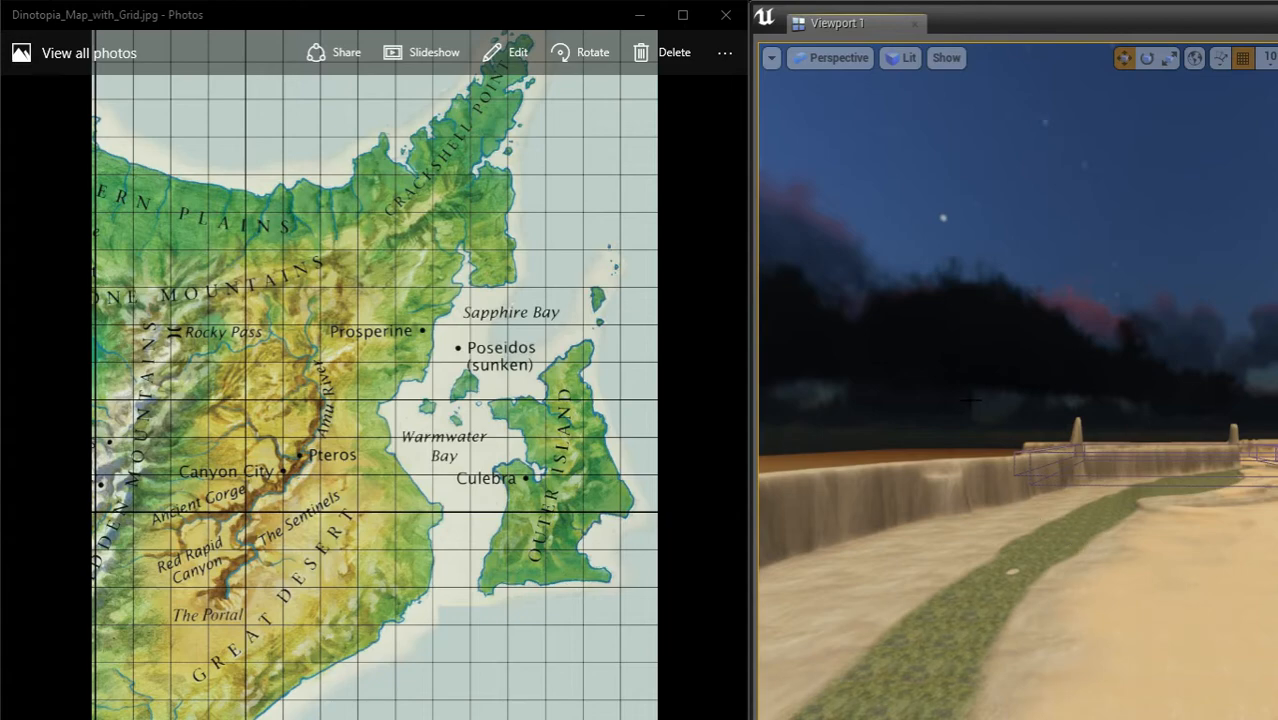
{"action": "right_click_drag", "start_coordinate": [959, 507], "coordinate": [846, 640]}
{"action": "right_click_drag", "start_coordinate": [1175, 592], "coordinate": [1216, 545]}
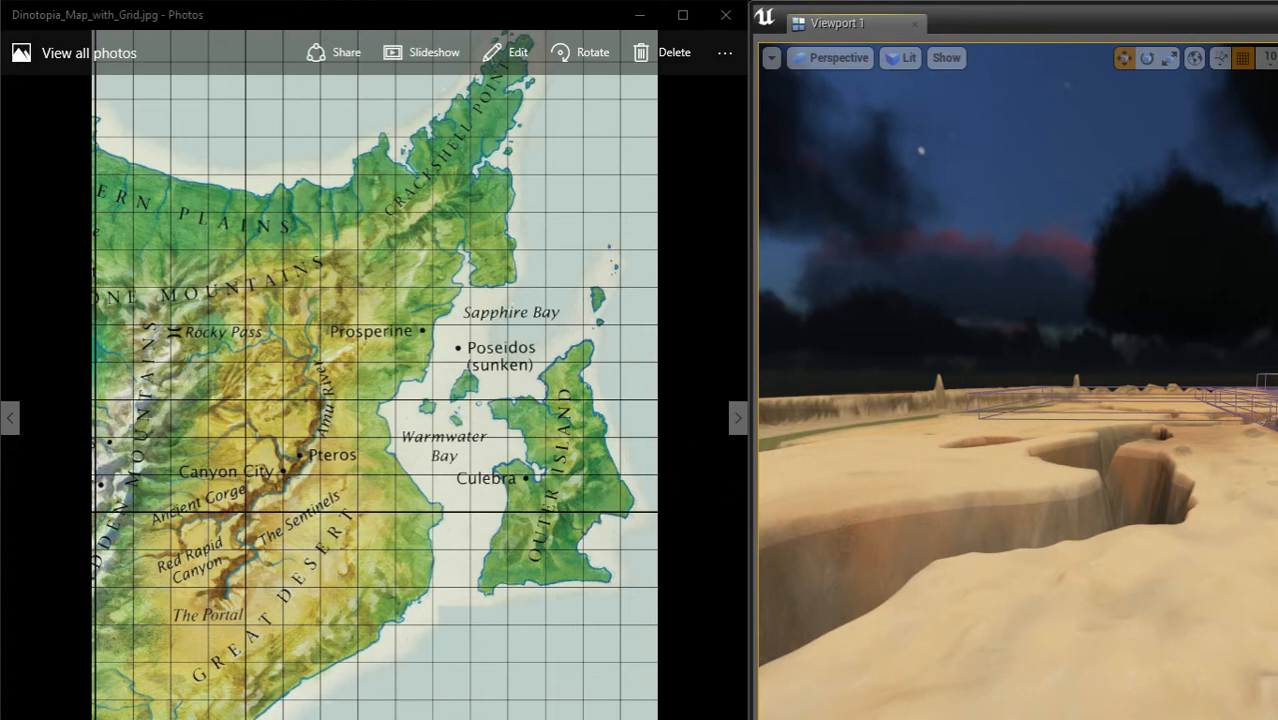
{"action": "right_click_drag", "start_coordinate": [1172, 425], "coordinate": [980, 451]}
{"action": "key", "text": "w"}
{"action": "key", "text": "a"}
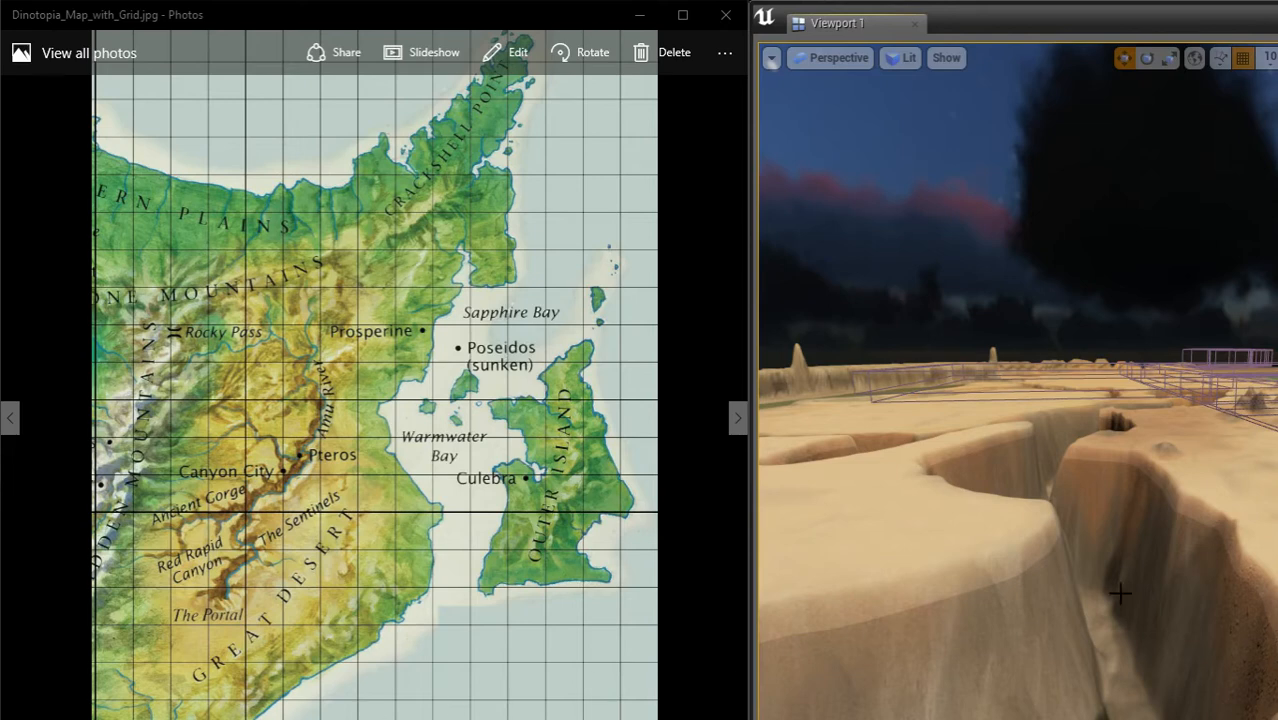
{"action": "key", "text": "w"}
{"action": "right_click_drag", "start_coordinate": [980, 451], "coordinate": [1180, 404]}
{"action": "right_click_drag", "start_coordinate": [1016, 380], "coordinate": [860, 465]}
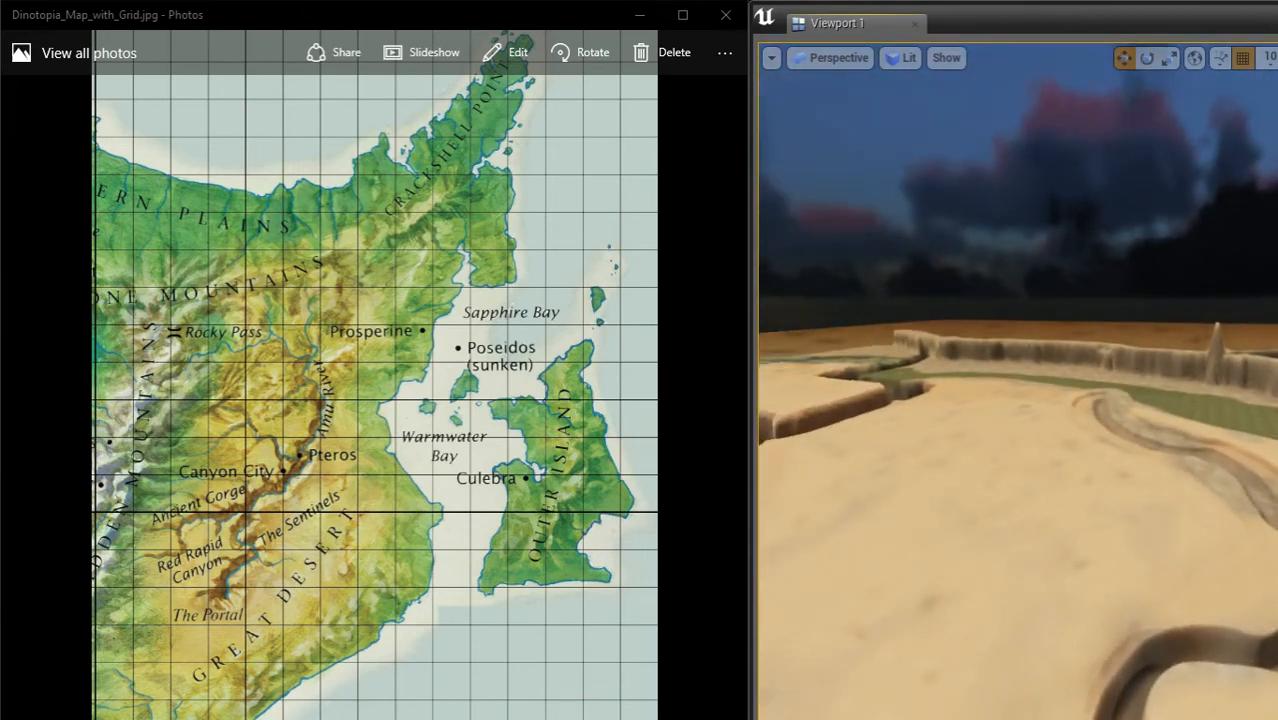
Step: Examine the desert plateau's carved channels and the rock walls and pillars inside the canyon
{"action": "right_click_drag", "start_coordinate": [1018, 380], "coordinate": [918, 430]}
{"action": "right_click_drag", "start_coordinate": [1136, 523], "coordinate": [1120, 640]}
{"action": "scroll", "coordinate": [1190, 542], "scroll_direction": "up", "scroll_amount": 5}
{"action": "right_click_drag", "start_coordinate": [1018, 400], "coordinate": [1025, 435]}
{"action": "right_click_drag", "start_coordinate": [1090, 460], "coordinate": [1270, 245]}
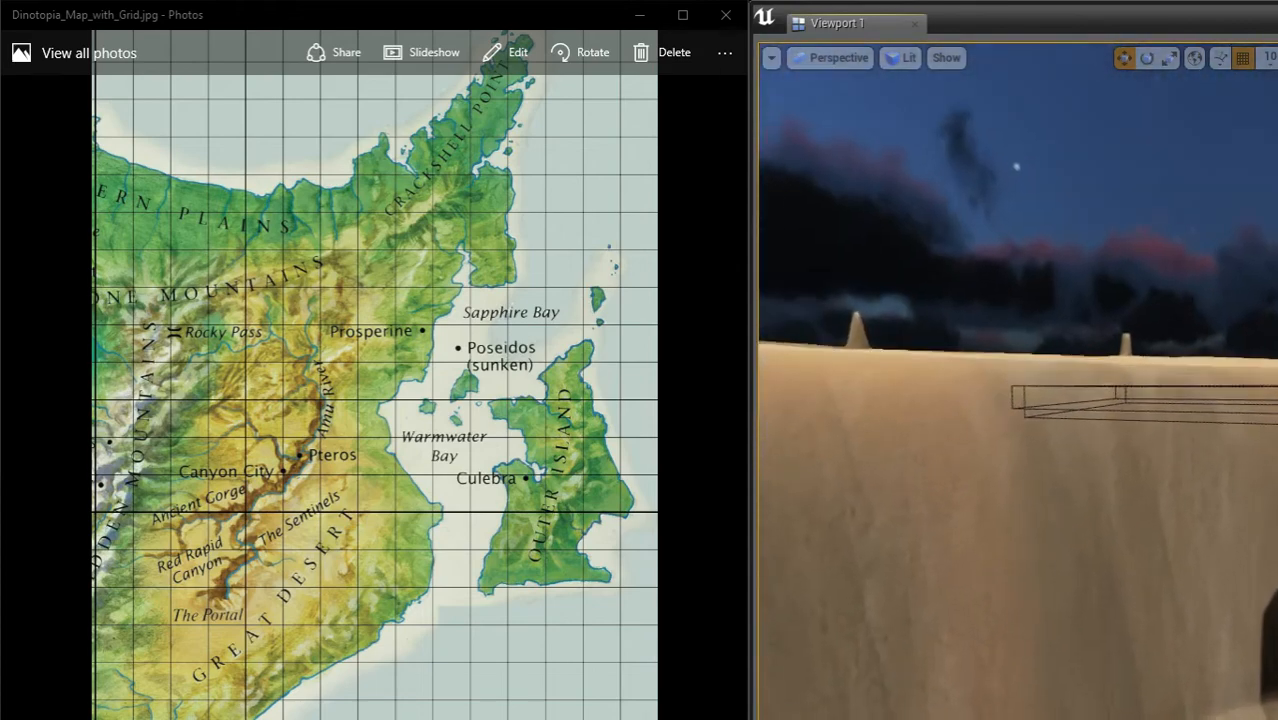
{"action": "right_click_drag", "start_coordinate": [1018, 380], "coordinate": [850, 435]}
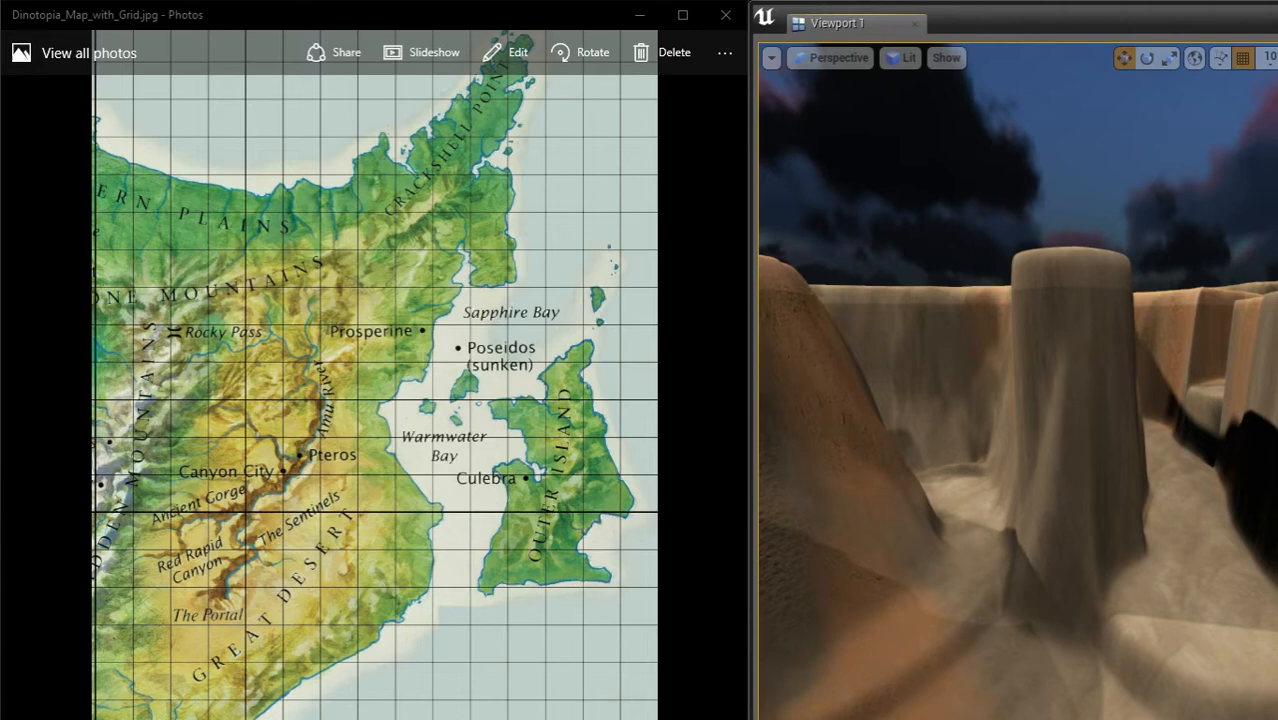
Step: Examine the canyon's rock pillars, steep inner walls and floor, and view its course from above the rim
{"action": "right_click_drag", "start_coordinate": [1018, 380], "coordinate": [1255, 286]}
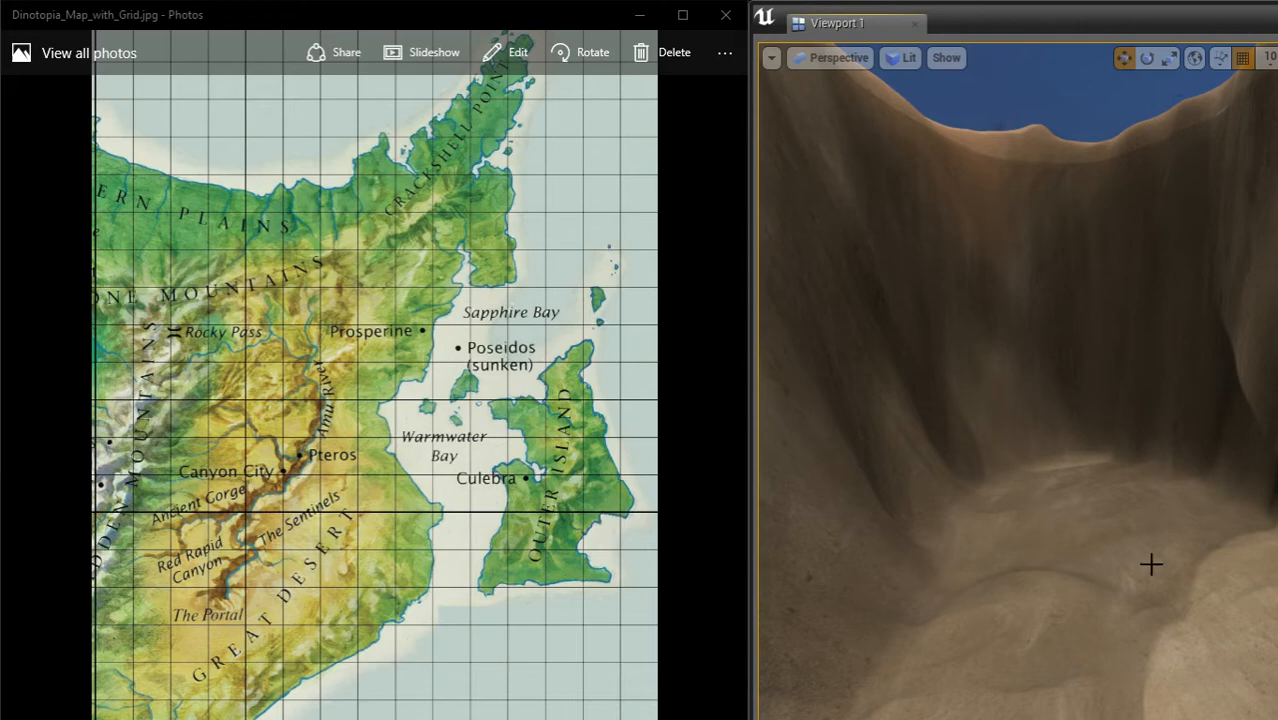
{"action": "right_click_drag", "start_coordinate": [1151, 564], "coordinate": [1168, 505]}
{"action": "right_click_drag", "start_coordinate": [1254, 623], "coordinate": [1165, 638]}
{"action": "key", "text": "e"}
{"action": "key", "text": "w"}
{"action": "right_click_drag", "start_coordinate": [1164, 517], "coordinate": [895, 492]}
{"action": "right_click_drag", "start_coordinate": [1180, 468], "coordinate": [1130, 582]}
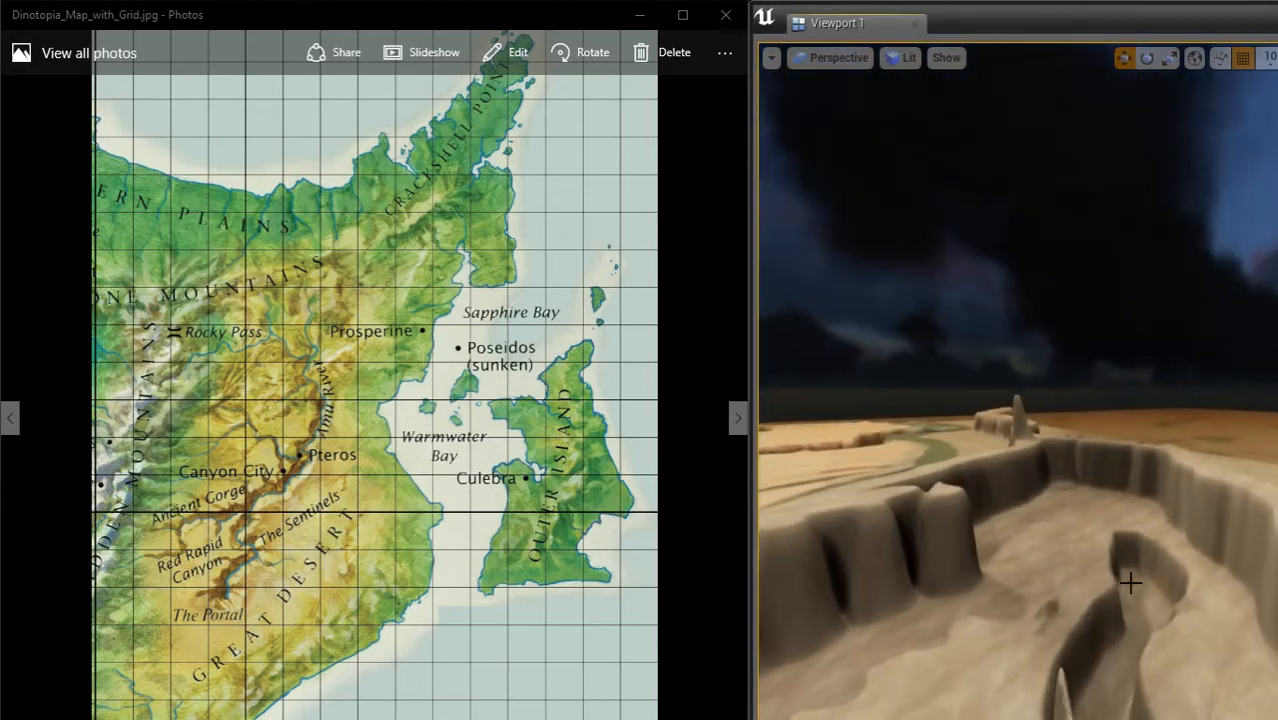
{"action": "right_click_drag", "start_coordinate": [1181, 636], "coordinate": [1205, 595]}
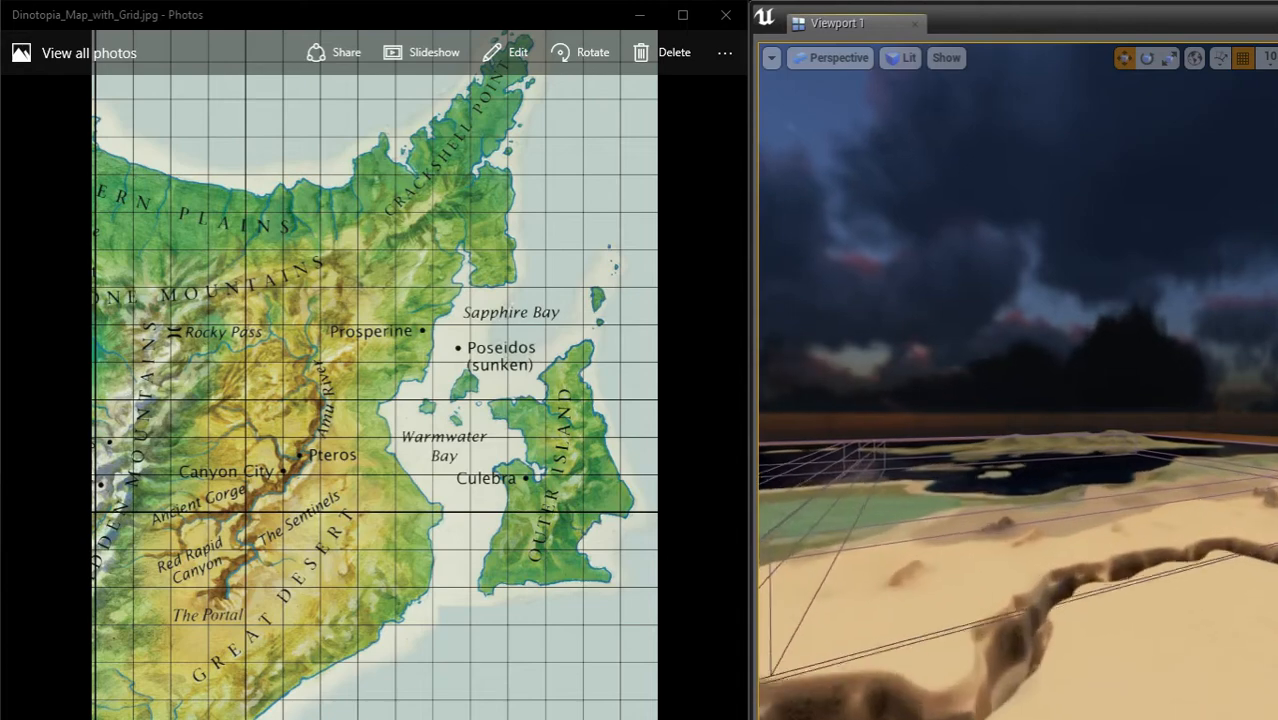
Step: Fly out from the desert coast over the dark sea and view the sandy islands and small islets
{"action": "right_click_drag", "start_coordinate": [1205, 595], "coordinate": [1230, 552]}
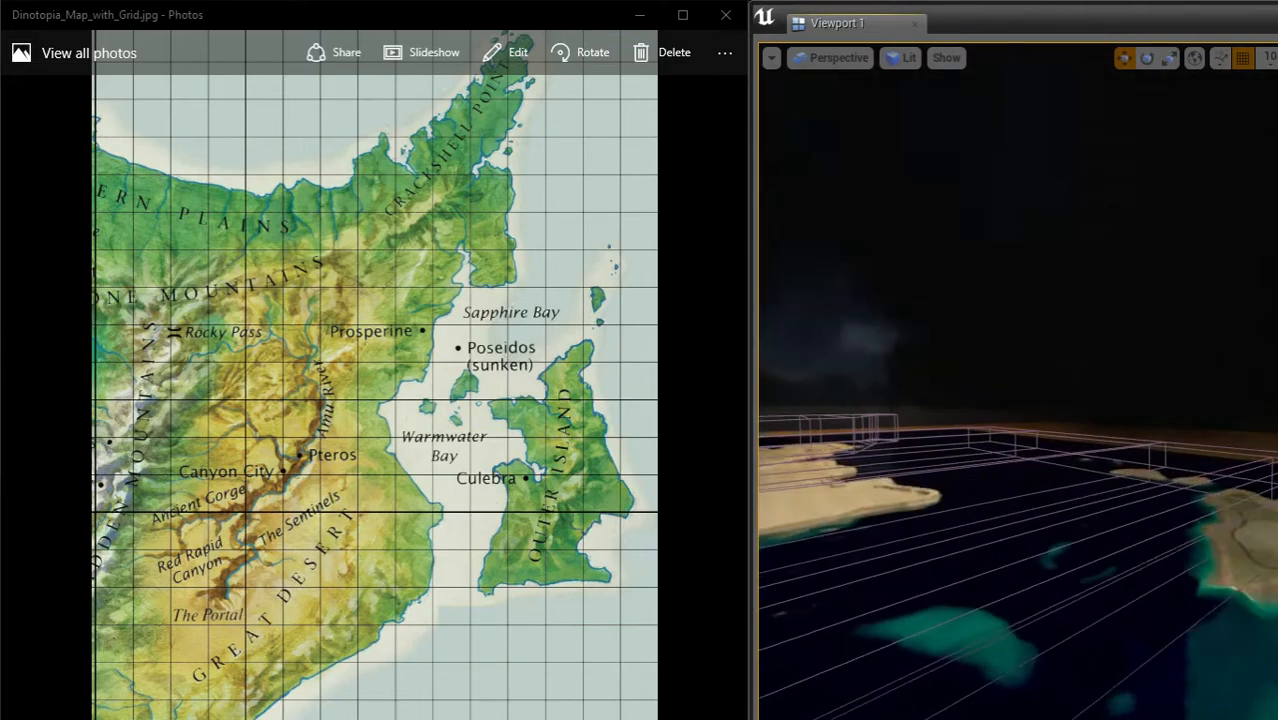
{"action": "key", "text": "w"}
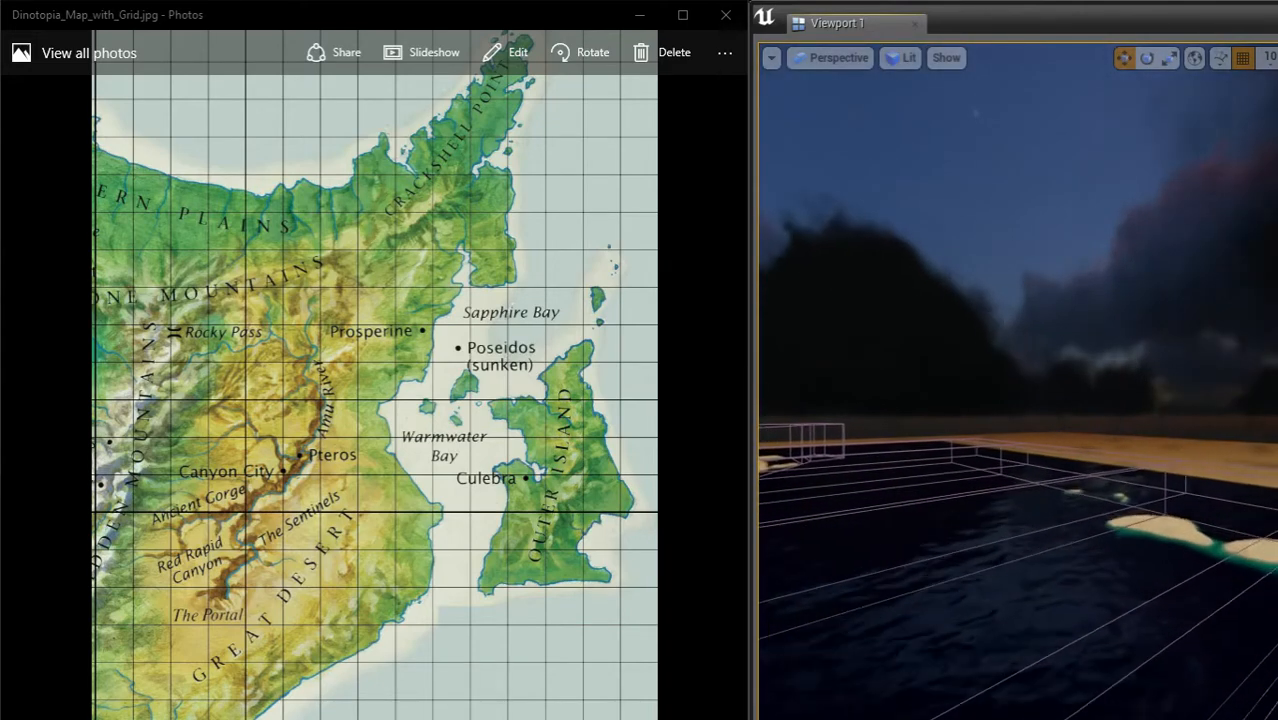
{"action": "key", "text": "w"}
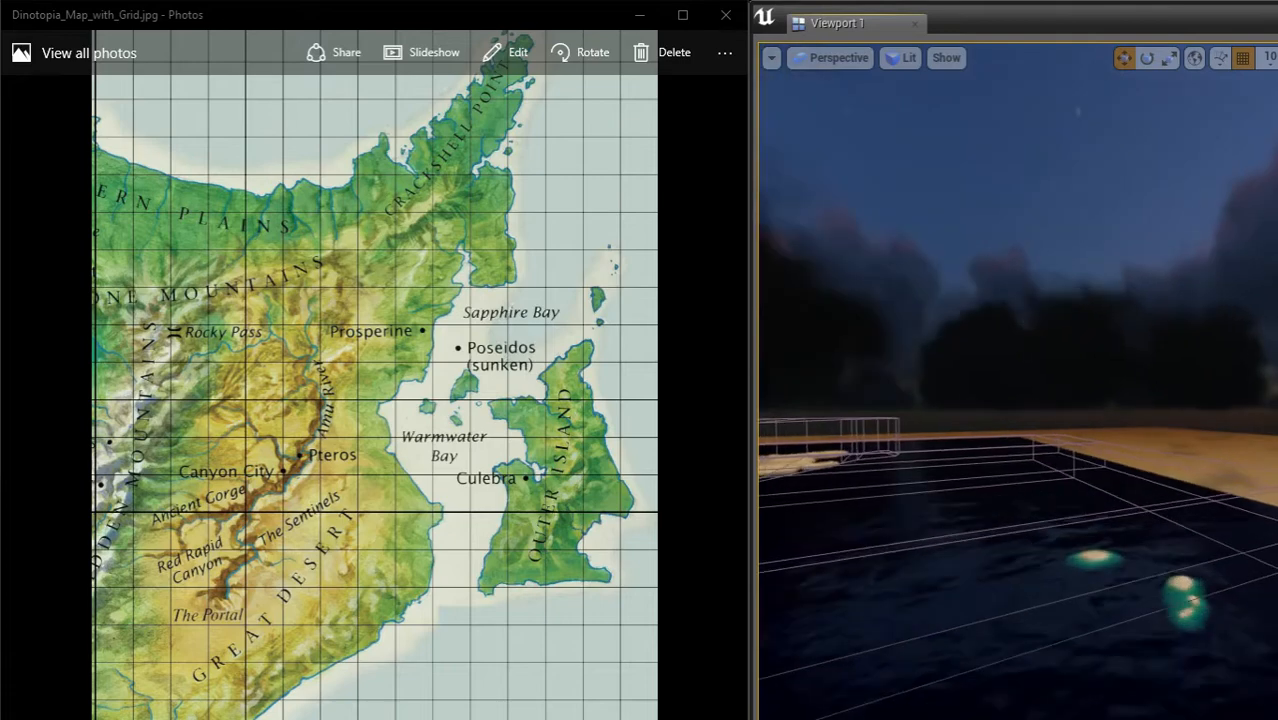
{"action": "key", "text": "w"}
Step: Examine the open water out to its outer boundary and the rough, ridged sandy terrain beside it
{"action": "mouse_move", "coordinate": [1018, 400]}
{"action": "right_mouse_down"}
{"action": "mouse_move", "coordinate": [910, 400]}
{"action": "mouse_move", "coordinate": [1020, 404]}
{"action": "mouse_move", "coordinate": [960, 430]}
{"action": "mouse_move", "coordinate": [950, 392]}
{"action": "mouse_move", "coordinate": [1085, 402]}
{"action": "mouse_move", "coordinate": [1125, 435]}
{"action": "mouse_move", "coordinate": [1150, 500]}
{"action": "mouse_move", "coordinate": [1022, 394]}
{"action": "mouse_move", "coordinate": [1040, 470]}
{"action": "mouse_move", "coordinate": [1080, 436]}
{"action": "mouse_move", "coordinate": [1022, 375]}
{"action": "mouse_move", "coordinate": [1020, 338]}
{"action": "mouse_move", "coordinate": [1019, 404]}
{"action": "mouse_move", "coordinate": [1034, 366]}
{"action": "mouse_move", "coordinate": [1020, 392]}
{"action": "mouse_move", "coordinate": [1016, 356]}
{"action": "mouse_move", "coordinate": [994, 336]}
{"action": "mouse_move", "coordinate": [984, 404]}
{"action": "mouse_move", "coordinate": [930, 402]}
{"action": "mouse_move", "coordinate": [1034, 418]}
{"action": "mouse_move", "coordinate": [1048, 374]}
{"action": "mouse_move", "coordinate": [1032, 408]}
{"action": "mouse_move", "coordinate": [1028, 374]}
{"action": "mouse_move", "coordinate": [1026, 400]}
{"action": "mouse_move", "coordinate": [1068, 398]}
{"action": "mouse_move", "coordinate": [1040, 384]}
{"action": "mouse_move", "coordinate": [990, 400]}
{"action": "mouse_move", "coordinate": [1040, 372]}
{"action": "mouse_move", "coordinate": [1000, 322]}
{"action": "mouse_move", "coordinate": [1012, 386]}
{"action": "right_mouse_up"}
{"action": "key", "text": "w"}
{"action": "key", "text": "w"}
{"action": "key", "text": "w"}
{"action": "key", "text": "s"}
{"action": "key", "text": "w"}
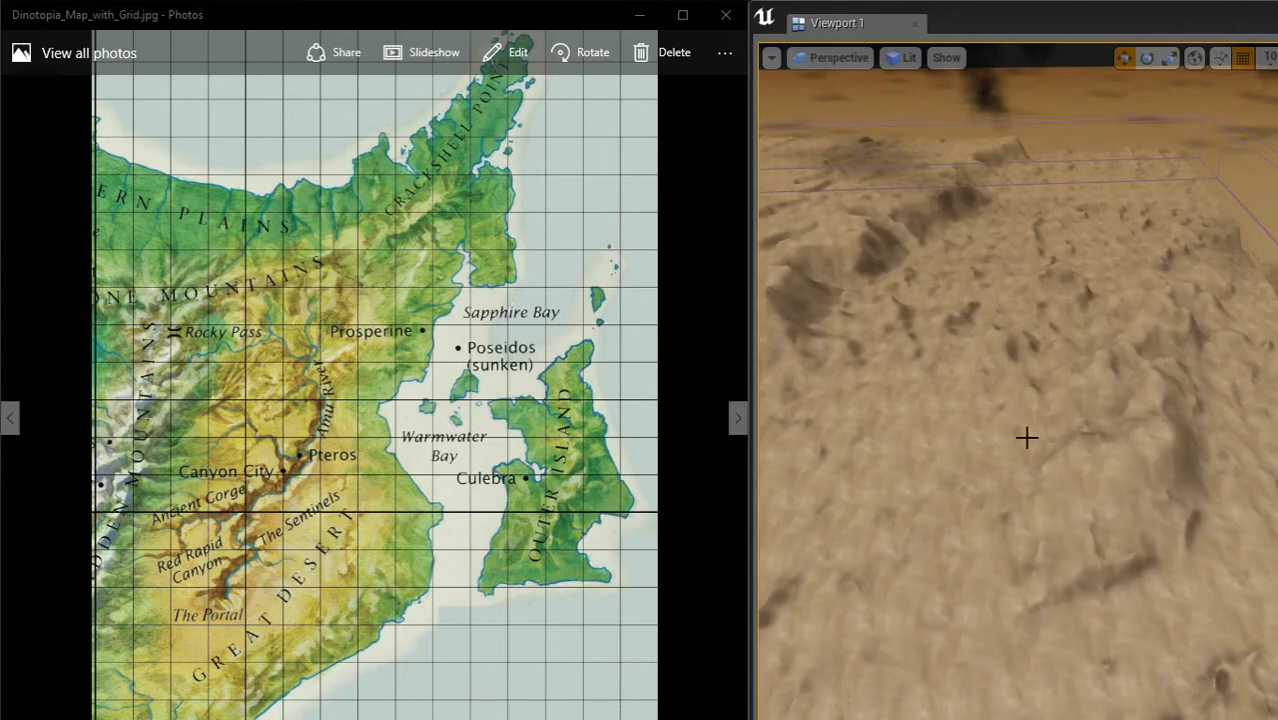
{"action": "mouse_move", "coordinate": [1027, 437]}
{"action": "right_mouse_down"}
{"action": "mouse_move", "coordinate": [1027, 385]}
{"action": "mouse_move", "coordinate": [1000, 470]}
{"action": "mouse_move", "coordinate": [1024, 437]}
{"action": "right_mouse_up"}
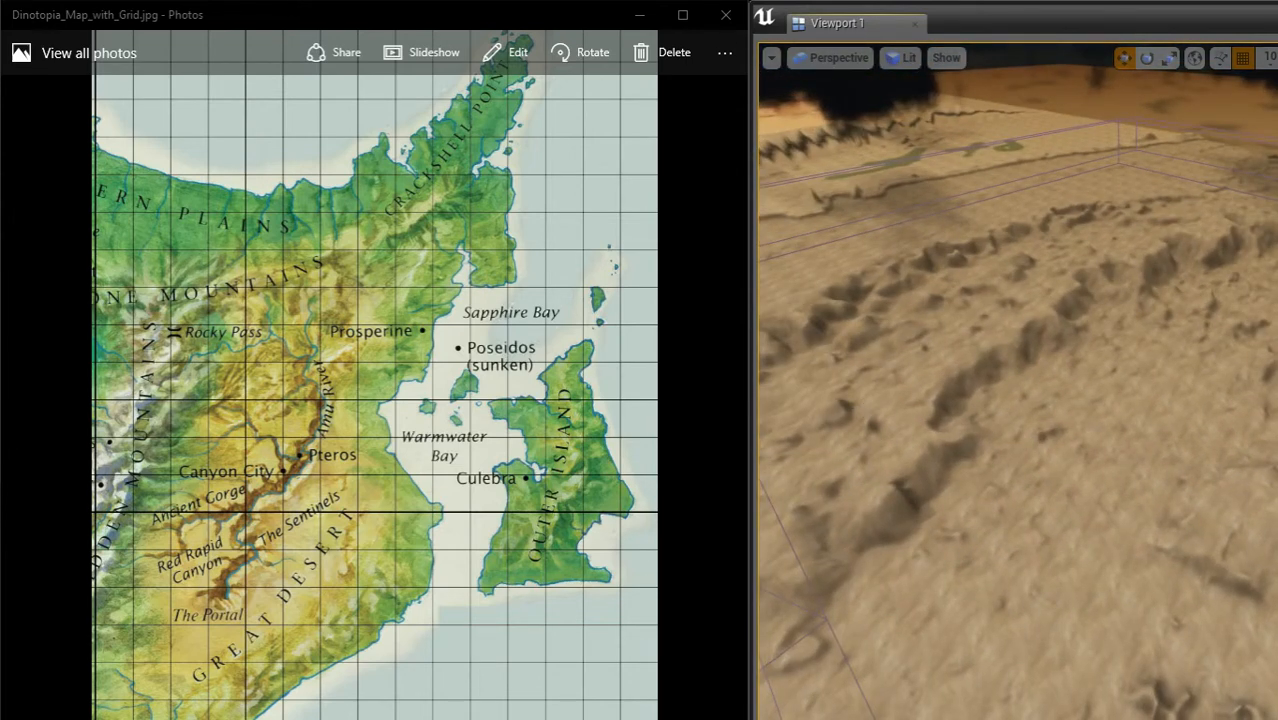
{"action": "right_click_drag", "start_coordinate": [926, 412], "coordinate": [887, 375]}
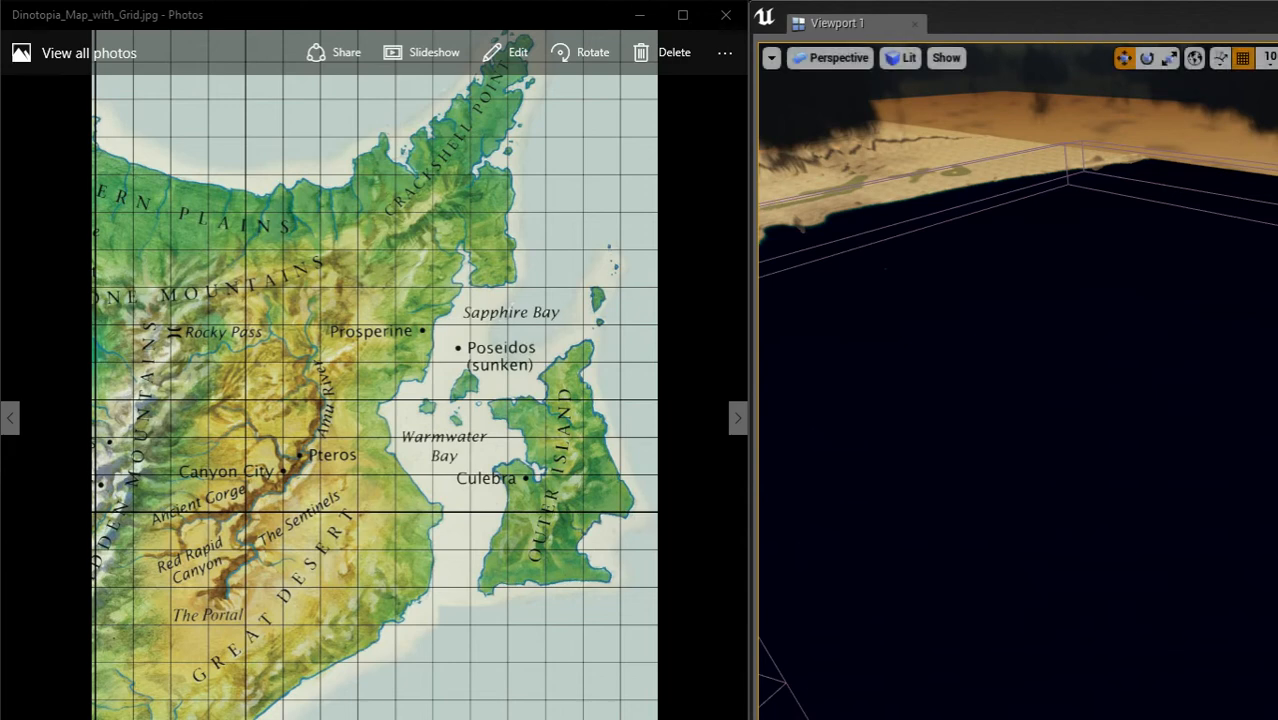
Step: Return to the mainland and inspect the painted green lowland between the desert and the sandy shoreline
{"action": "right_click_drag", "start_coordinate": [952, 134], "coordinate": [954, 62]}
{"action": "mouse_move", "coordinate": [1016, 400]}
{"action": "right_mouse_down"}
{"action": "mouse_move", "coordinate": [890, 360]}
{"action": "mouse_move", "coordinate": [804, 364]}
{"action": "mouse_move", "coordinate": [798, 345]}
{"action": "mouse_move", "coordinate": [886, 356]}
{"action": "mouse_move", "coordinate": [936, 406]}
{"action": "mouse_move", "coordinate": [926, 402]}
{"action": "mouse_move", "coordinate": [942, 320]}
{"action": "right_mouse_up"}
{"action": "key", "text": "w"}
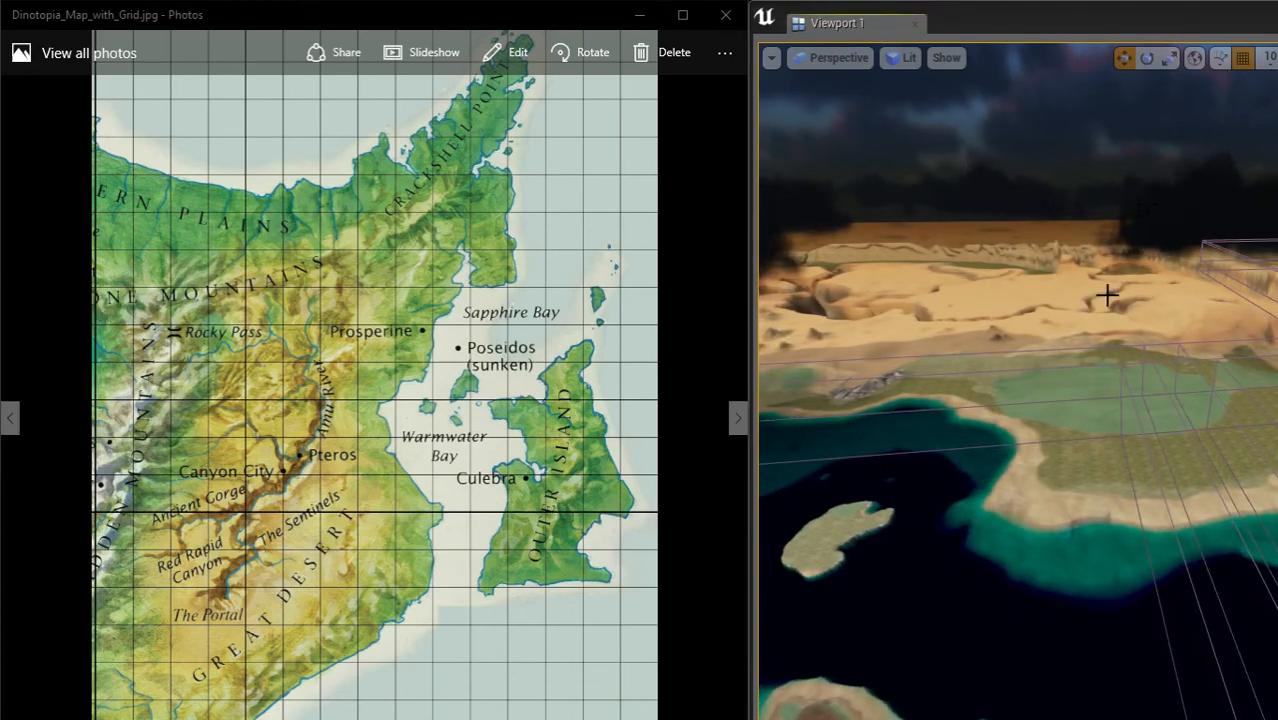
{"action": "mouse_move", "coordinate": [1139, 377]}
{"action": "right_mouse_down"}
{"action": "mouse_move", "coordinate": [1092, 384]}
{"action": "mouse_move", "coordinate": [1080, 366]}
{"action": "mouse_move", "coordinate": [1005, 357]}
{"action": "mouse_move", "coordinate": [1014, 294]}
{"action": "mouse_move", "coordinate": [1076, 298]}
{"action": "mouse_move", "coordinate": [1090, 355]}
{"action": "mouse_move", "coordinate": [1157, 370]}
{"action": "right_mouse_up"}
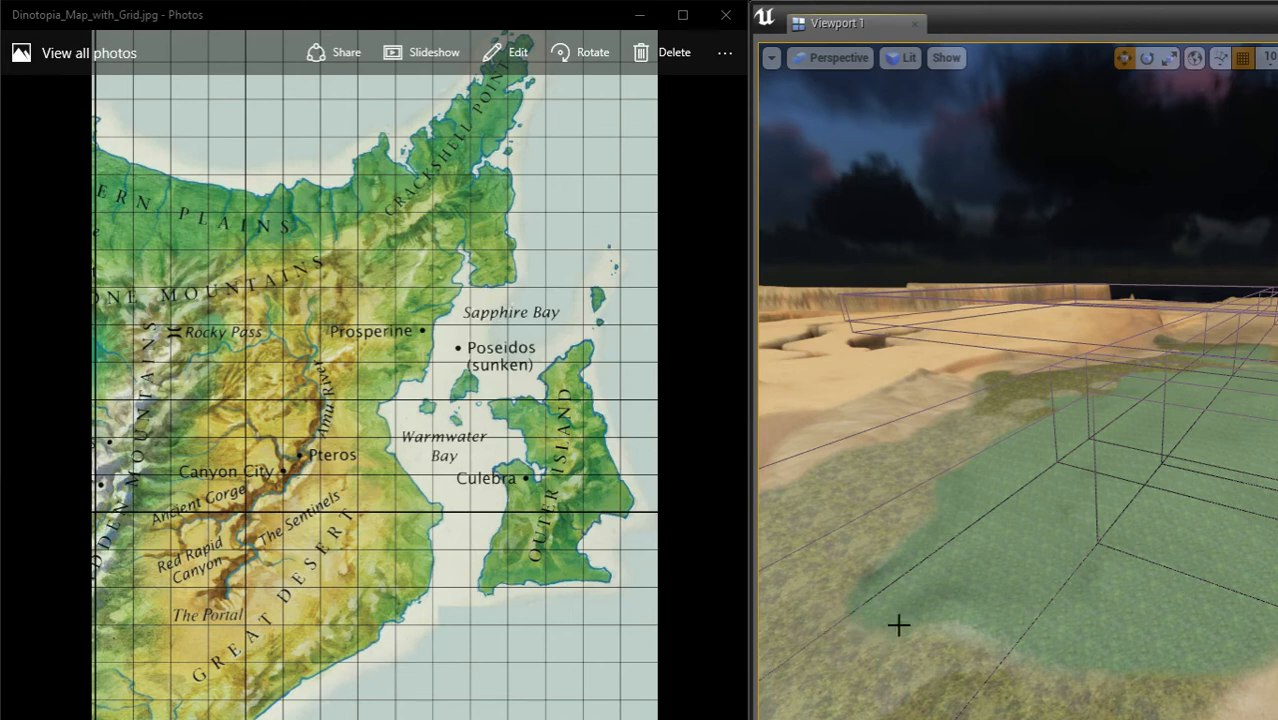
{"action": "right_click_drag", "start_coordinate": [1143, 464], "coordinate": [1138, 412]}
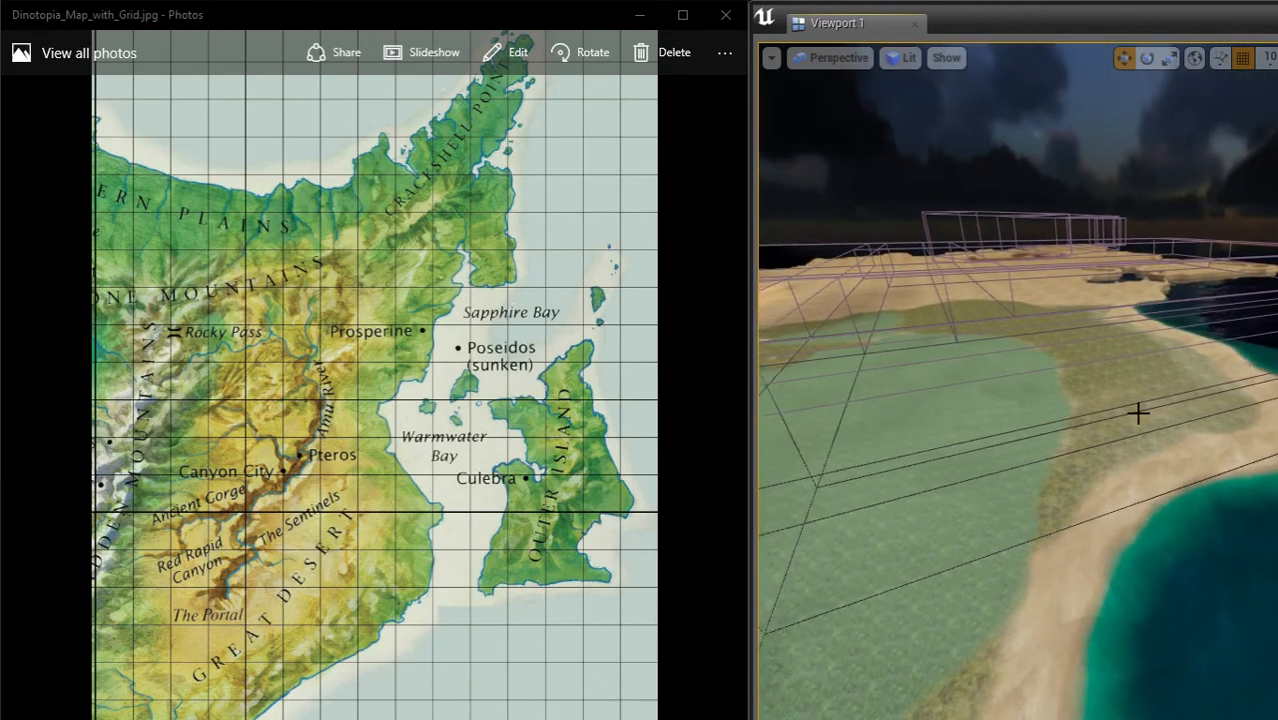